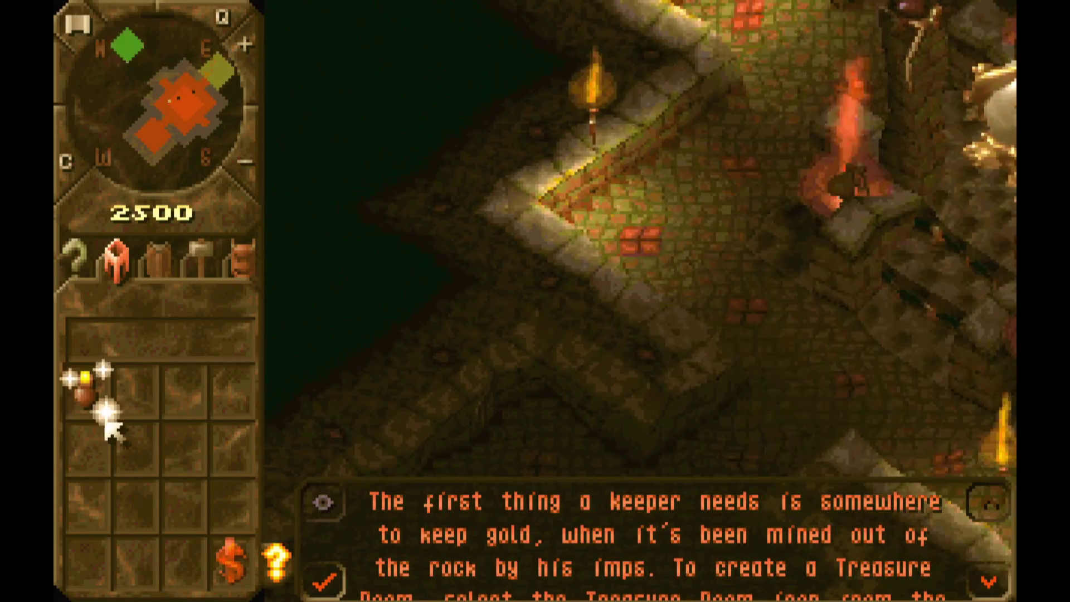
Build a Treasure Room on all nine floor tiles of the small chamber west of the dungeon heart
click(87, 390)
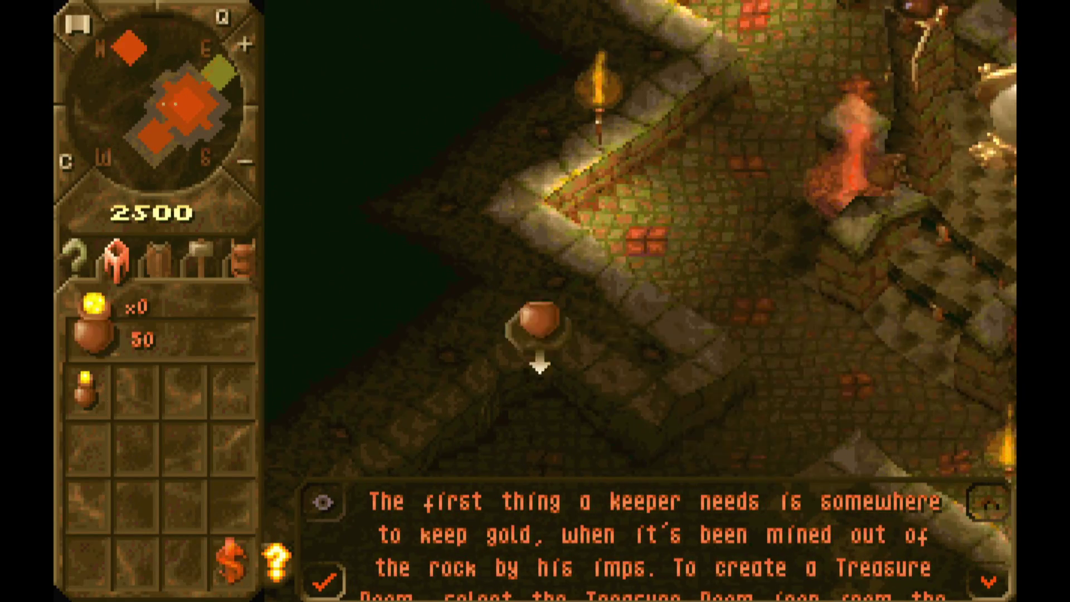
click(510, 445)
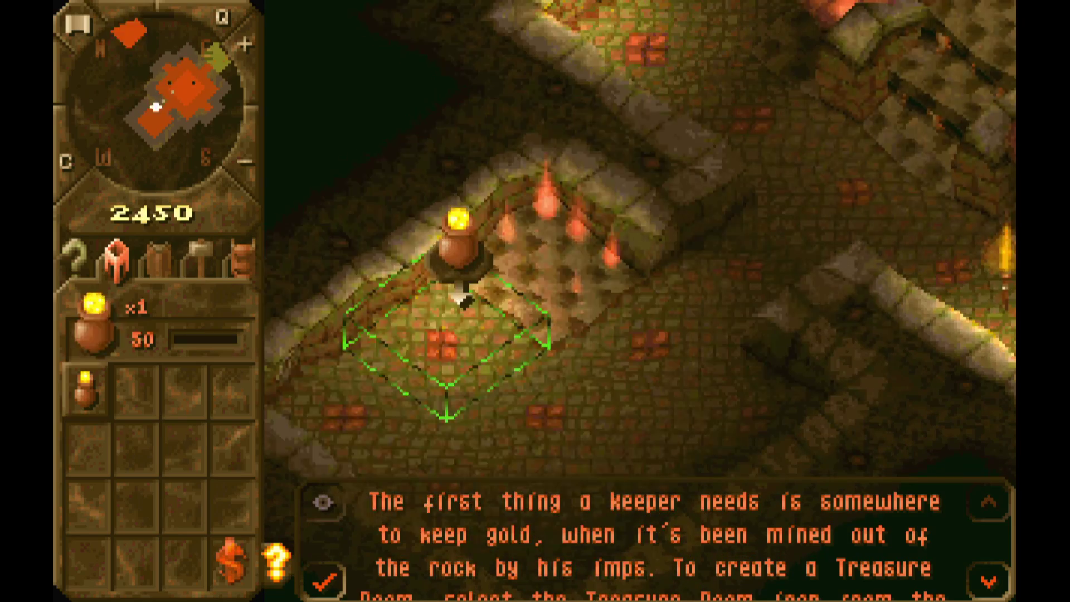
click(463, 305)
click(356, 413)
click(467, 469)
click(650, 468)
click(647, 317)
click(549, 407)
click(747, 407)
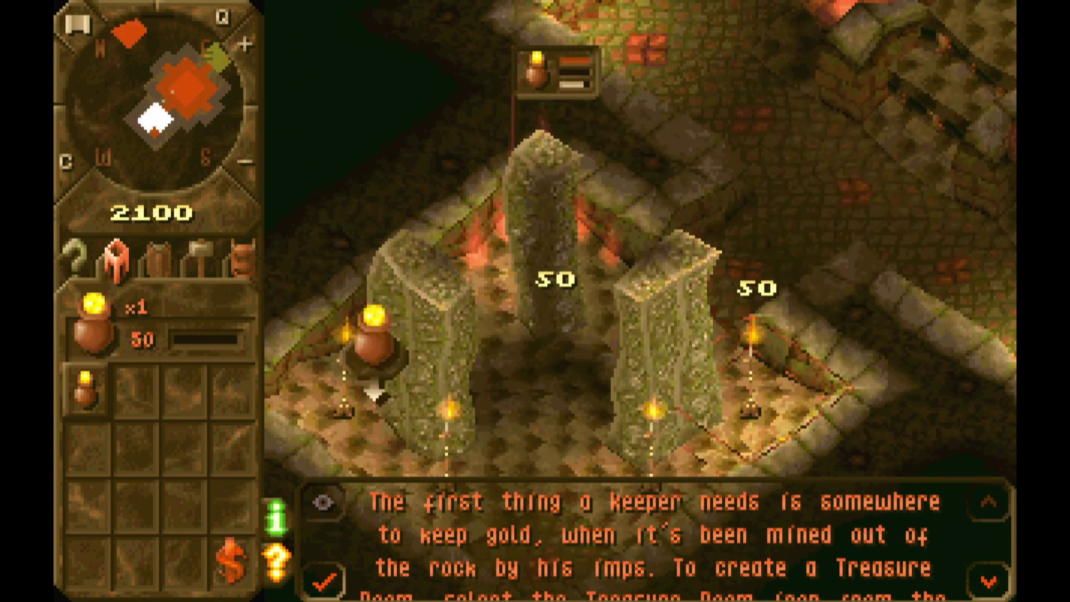
right_click(640, 358)
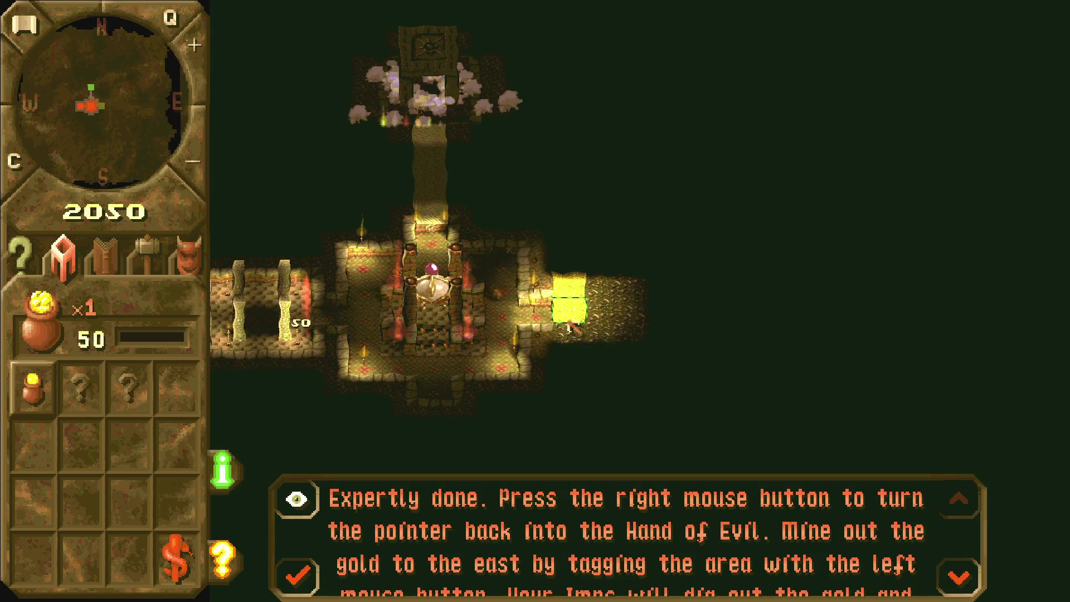
Tag the gold seam east of the dungeon heart so the imps mine it out
mouse_move(569, 326)
mouse_down()
mouse_move(633, 313)
mouse_move(599, 335)
mouse_up()
key(Left)
key(Up)
key(Down)
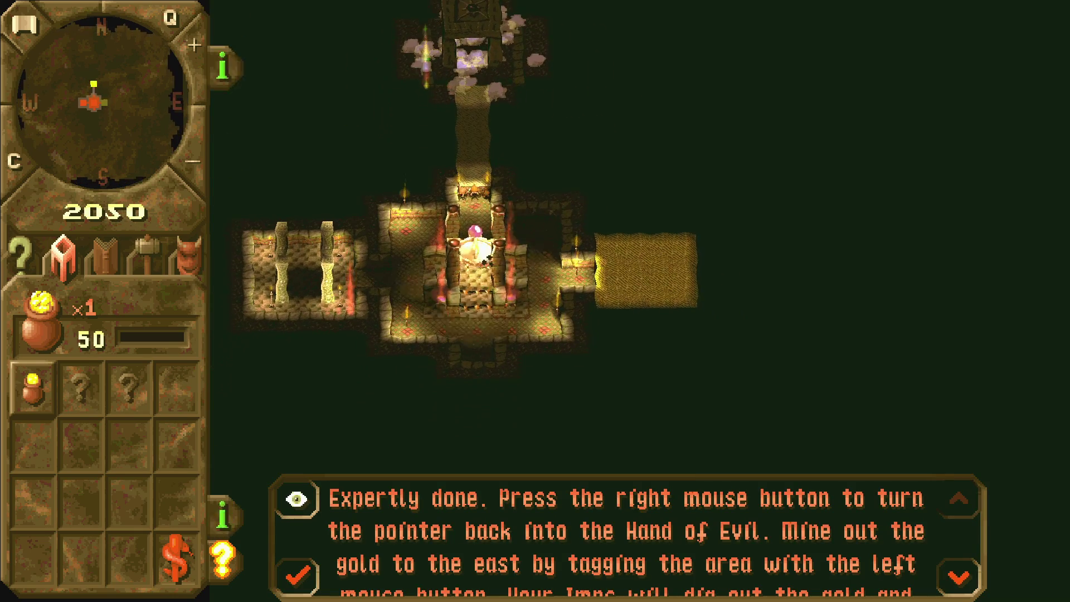
right_click(489, 257)
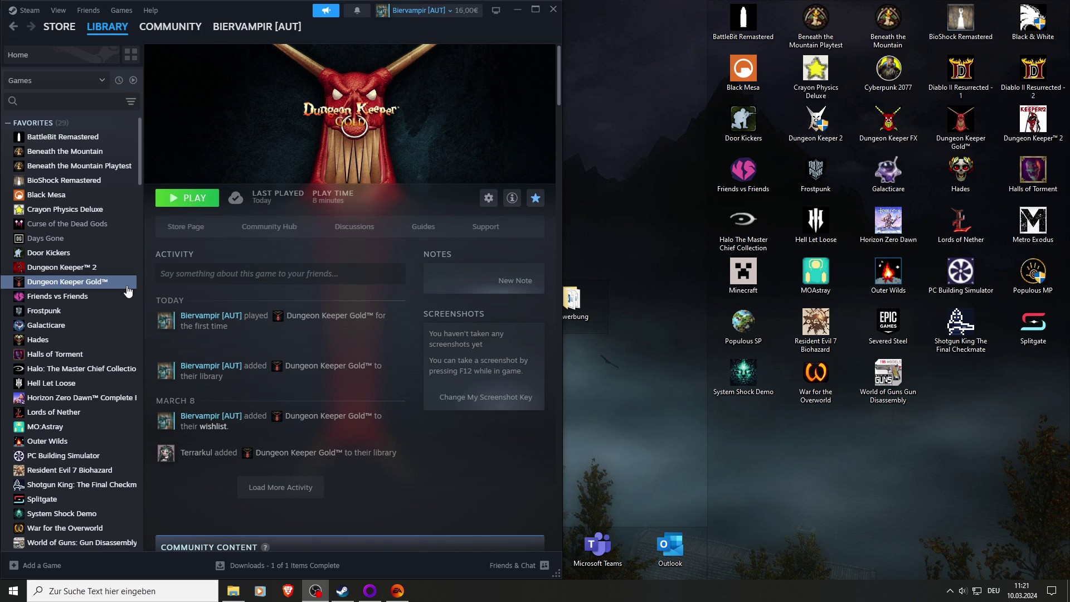
Browse the local files of Dungeon Keeper Gold from the Steam library and go up to the common folder
right_click(109, 287)
mouse_move(157, 350)
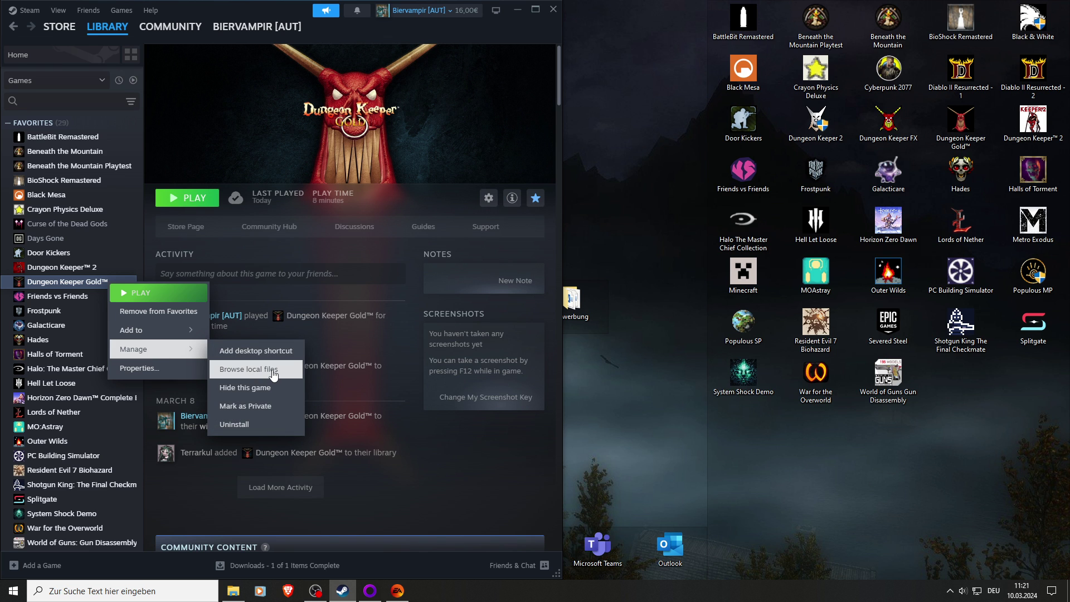
click(273, 372)
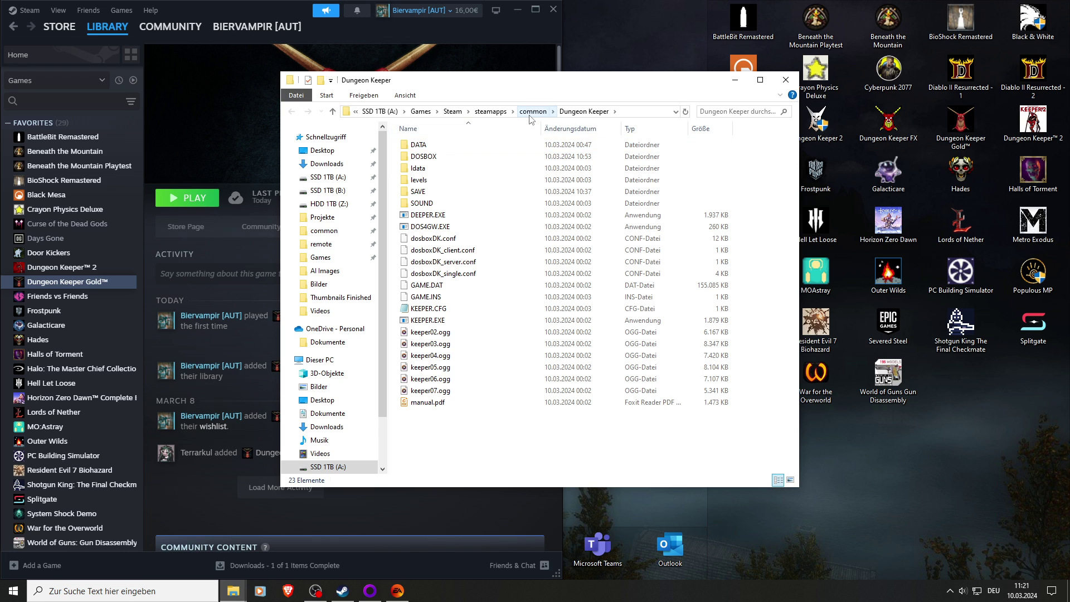
click(531, 114)
Duplicate the Dungeon Keeper folder within the Steam common folder
right_click(458, 240)
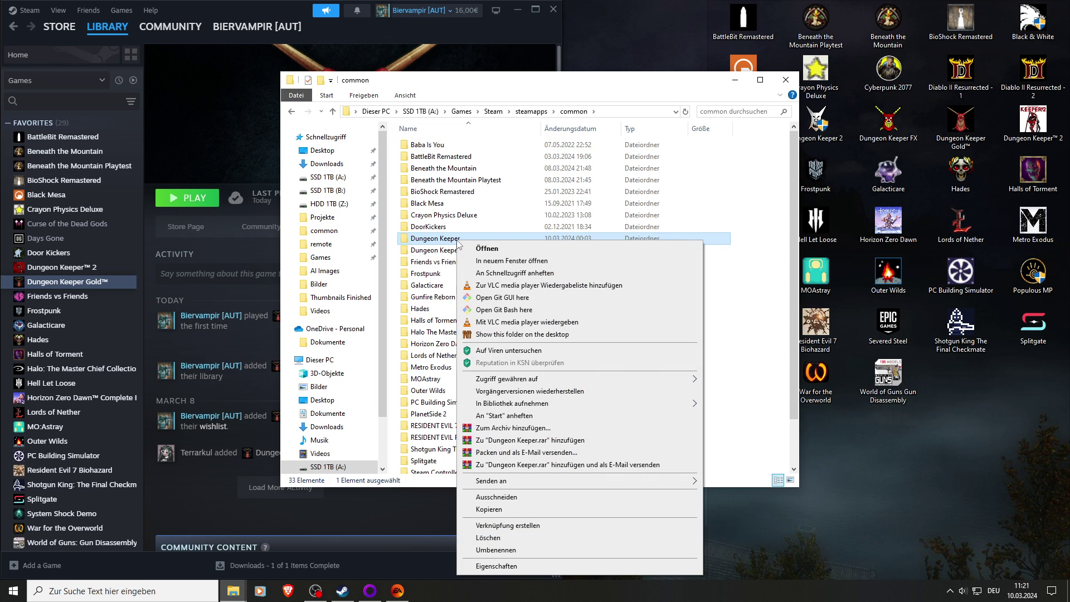
click(489, 509)
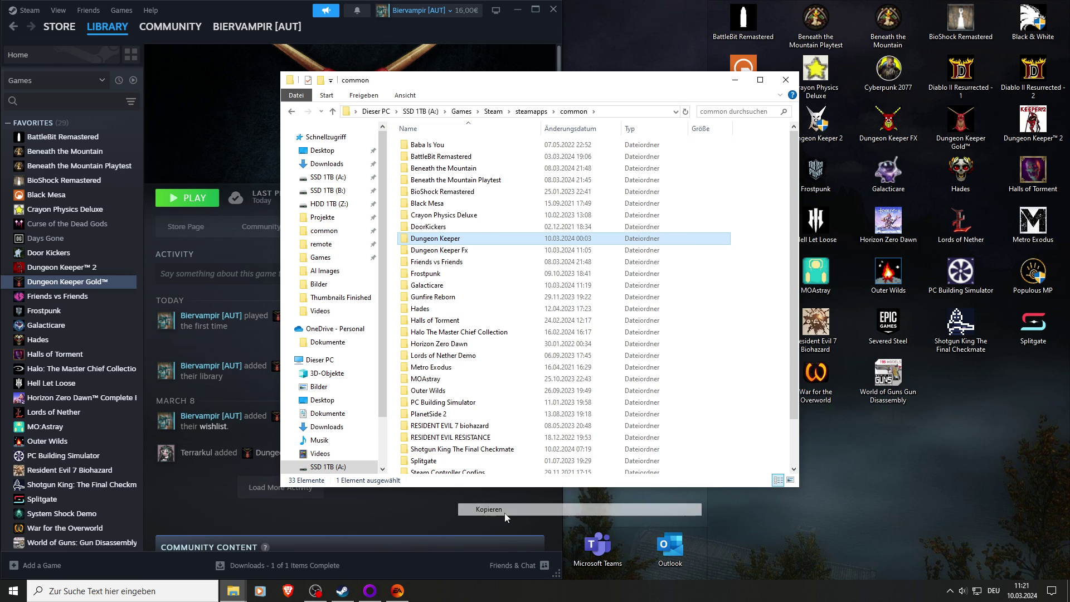
right_click(761, 275)
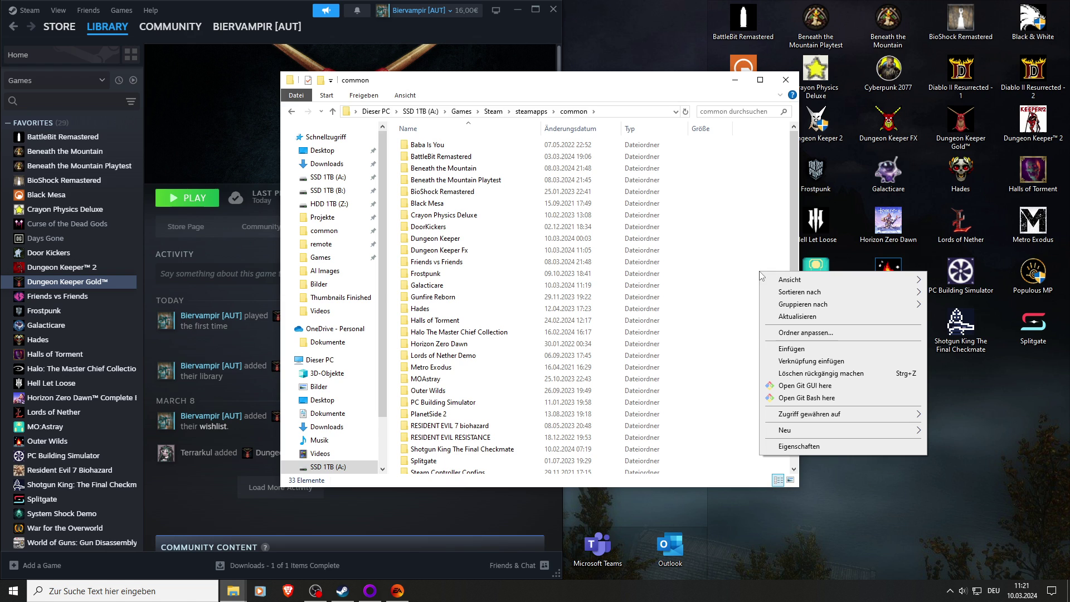
click(791, 350)
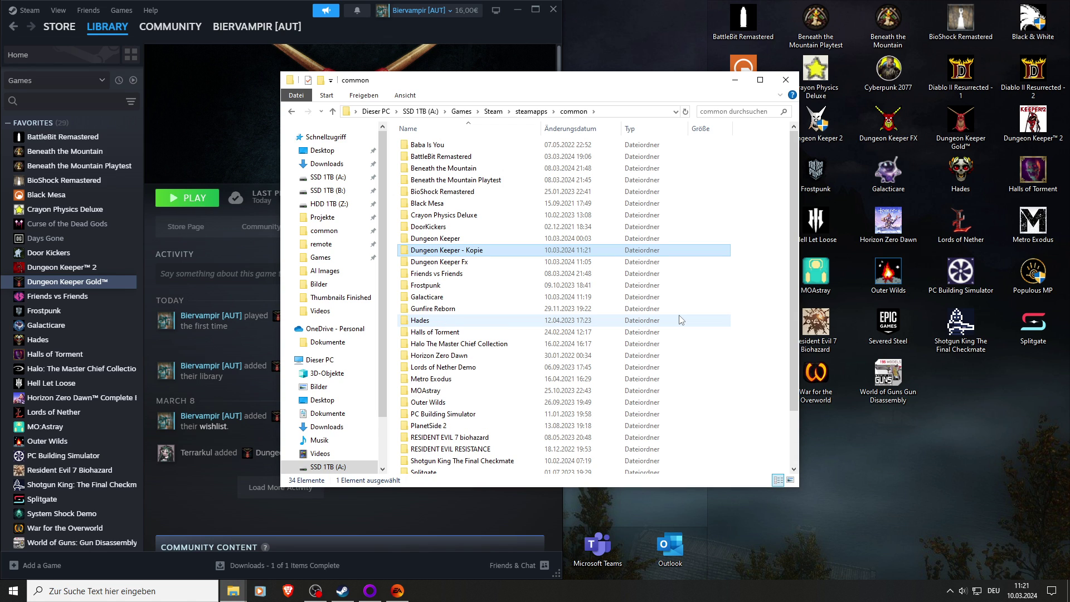
Switch to GOG Galaxy, show the Dungeon Keeper Gold installation folder, and locate it within its parent Games folder
click(372, 586)
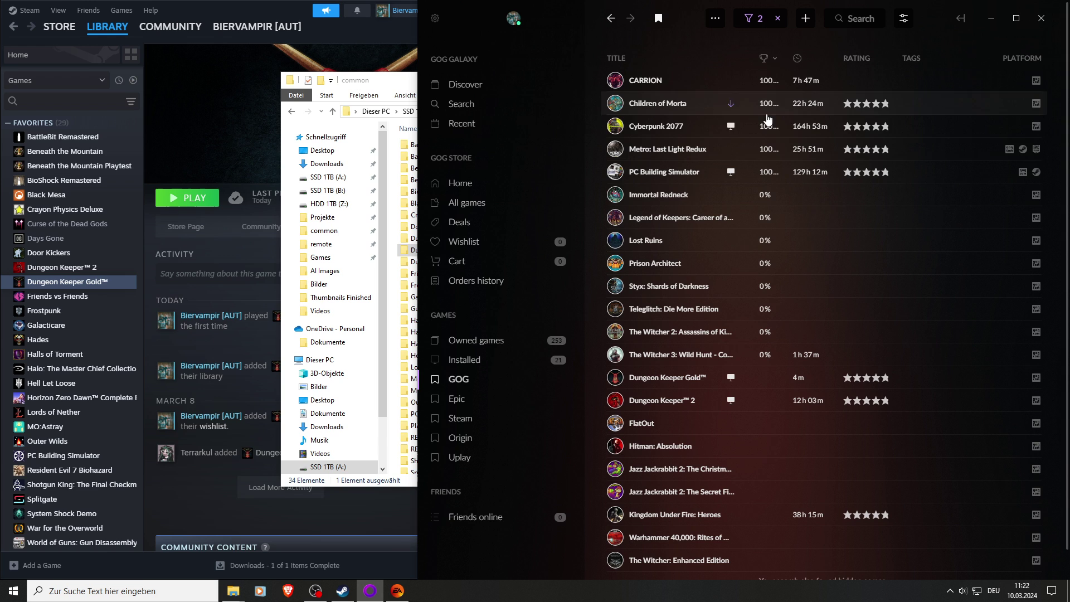
click(685, 384)
click(921, 21)
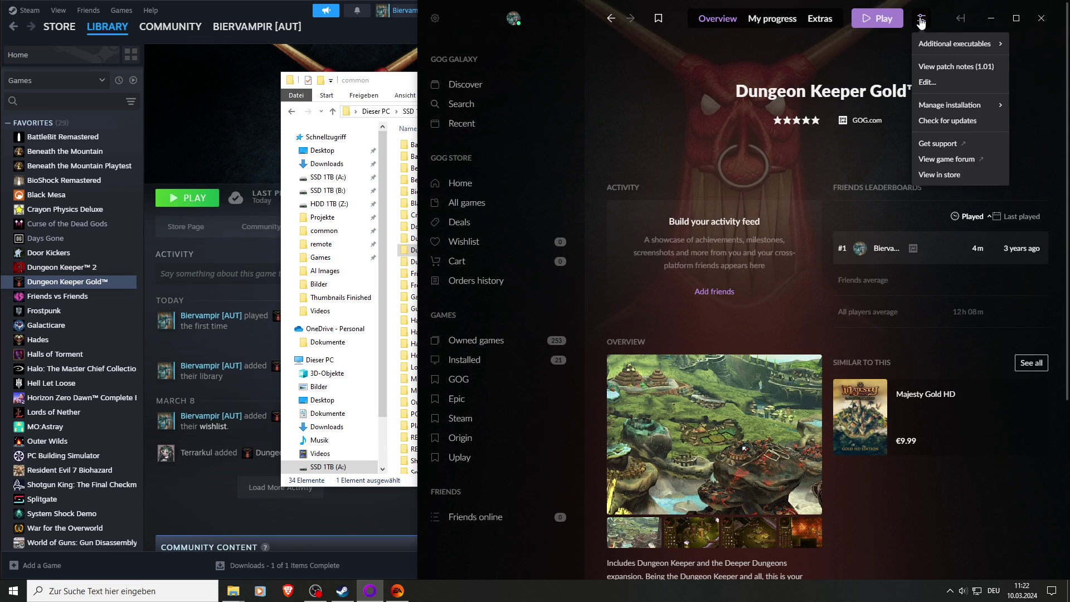
mouse_move(961, 106)
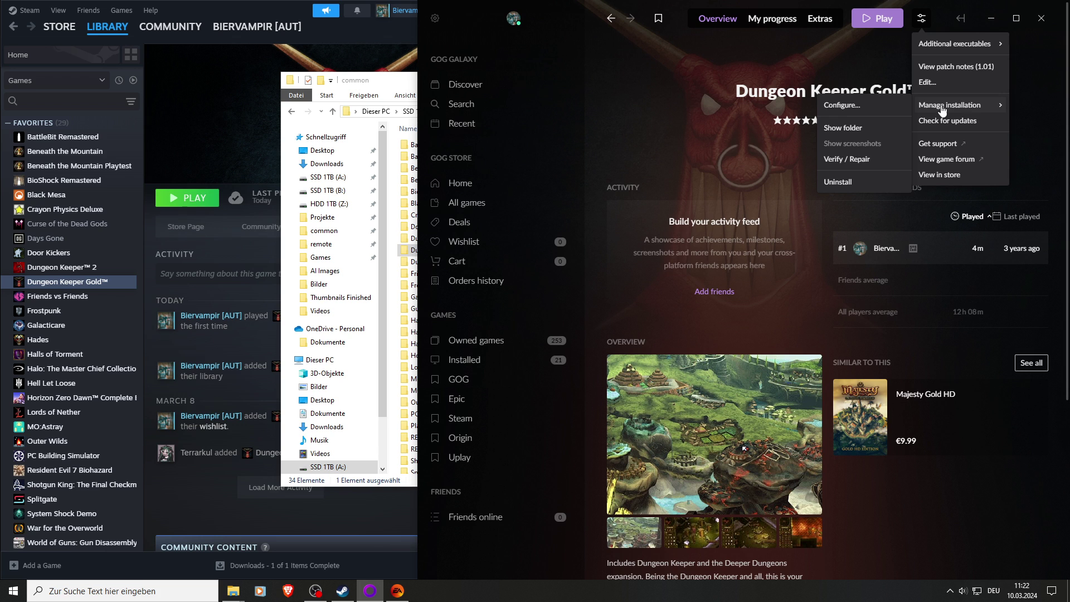
click(846, 132)
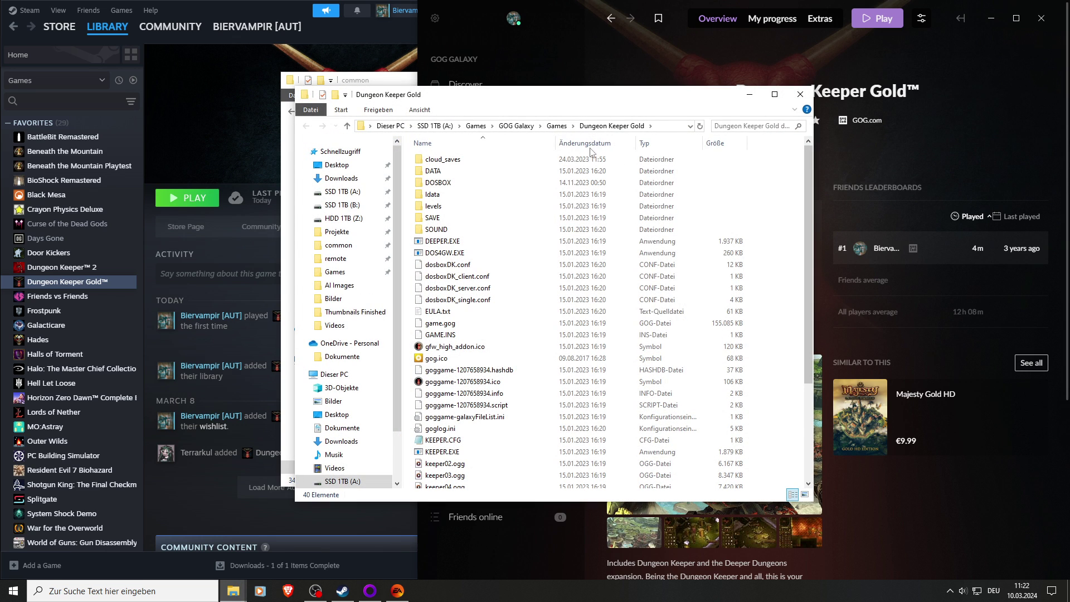
click(557, 126)
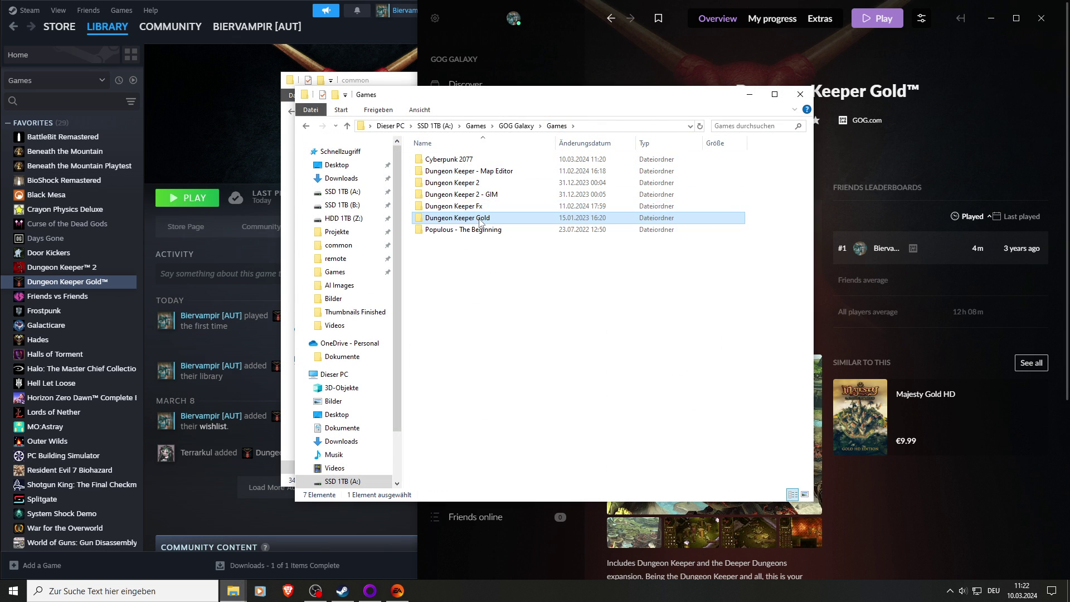
mouse_move(478, 222)
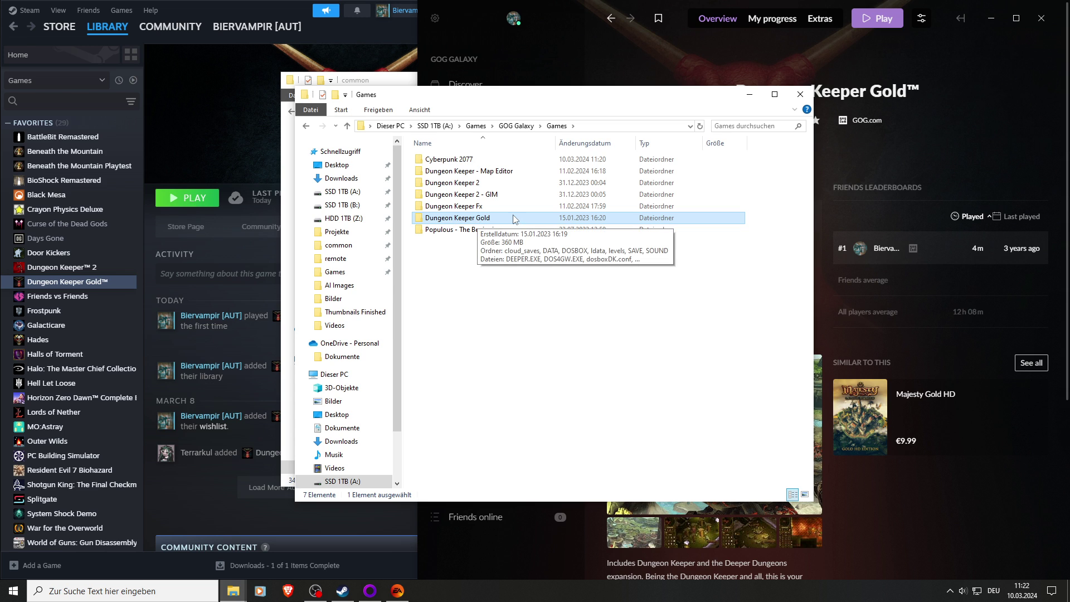
Switch to the EA app and browse to the Dungeon Keeper install location from the game's properties
click(397, 590)
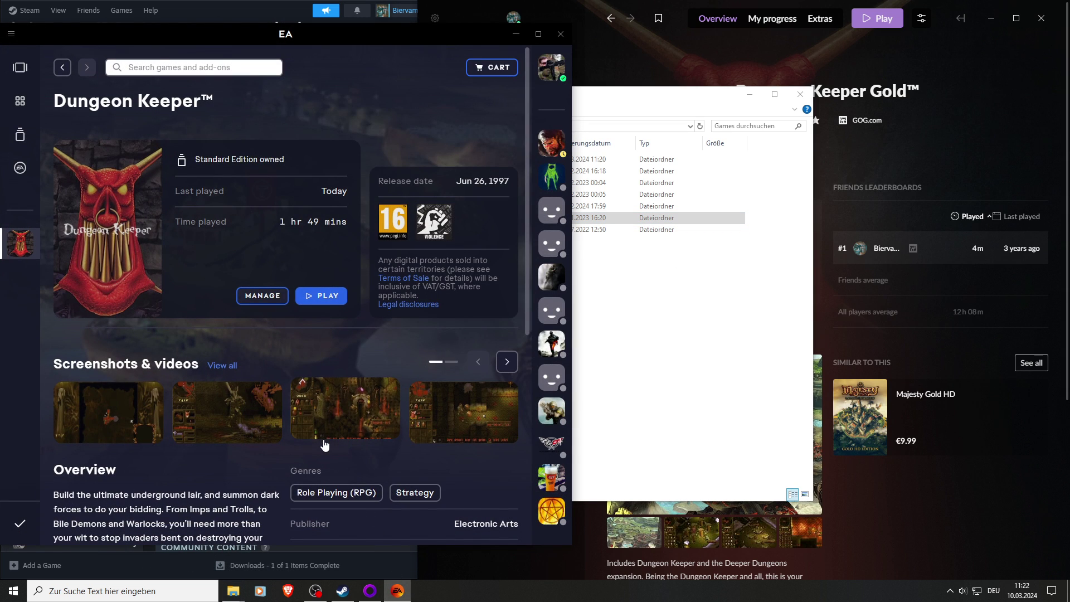
click(273, 299)
click(284, 325)
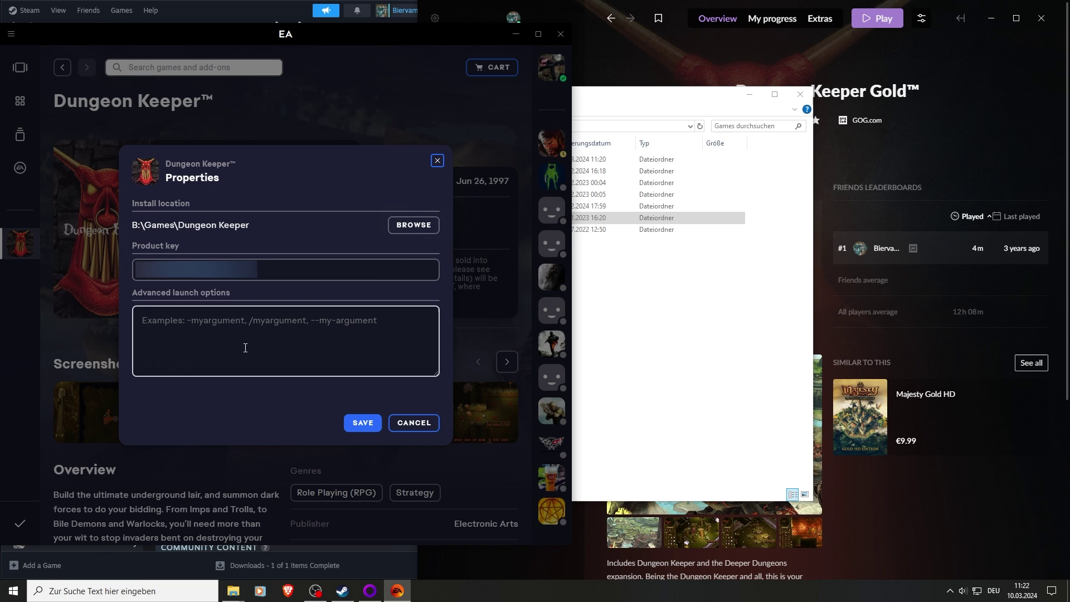
click(414, 228)
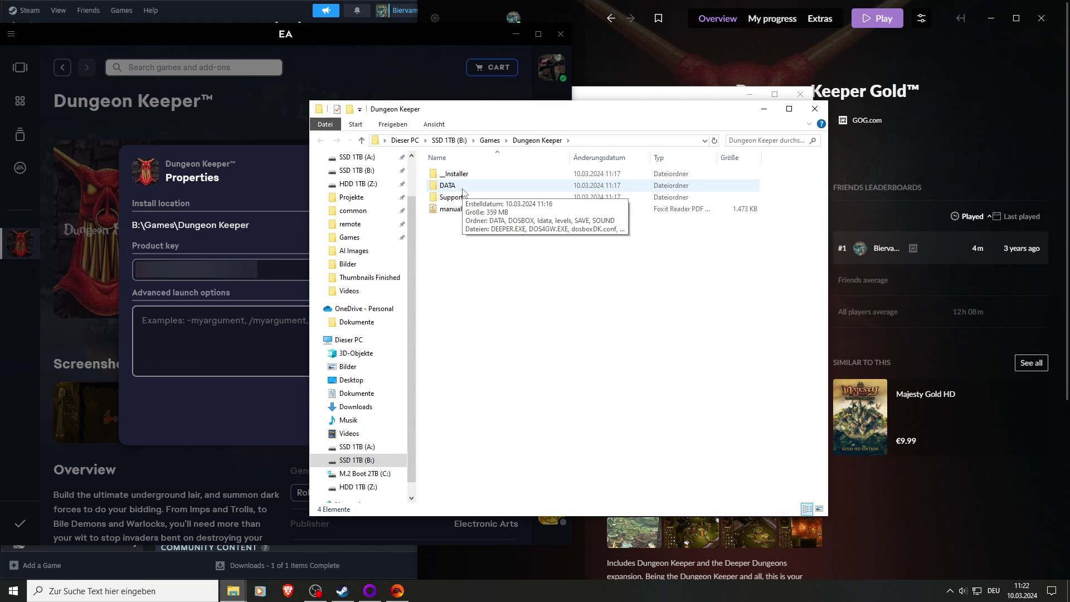
Inspect the game files inside the DATA subfolder of the EA installation and return to the Dungeon Keeper folder
double_click(463, 189)
key(ctrl+a)
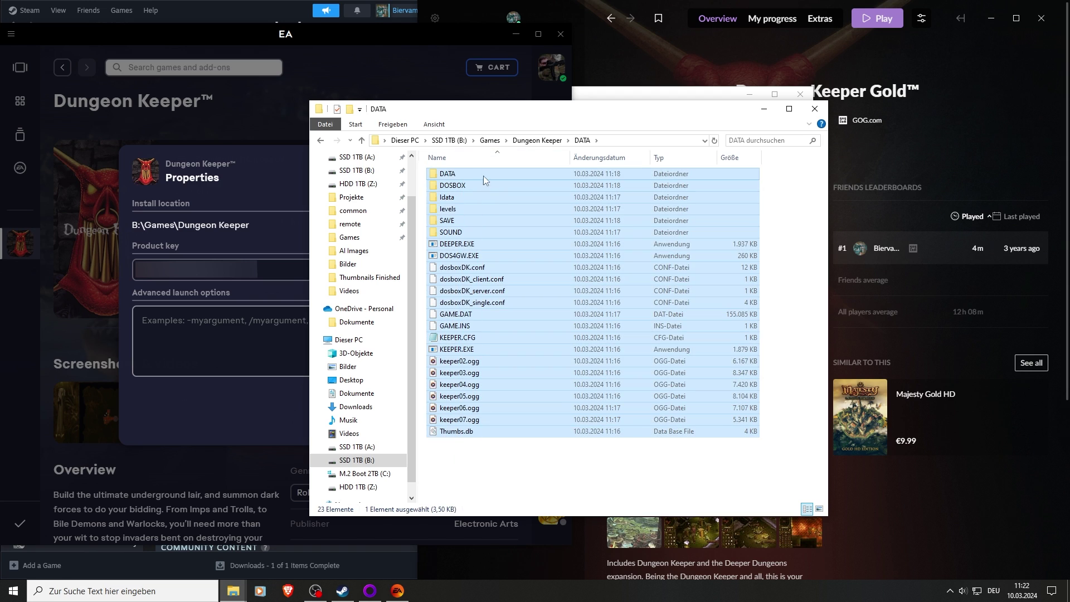
click(512, 476)
key(alt+Left)
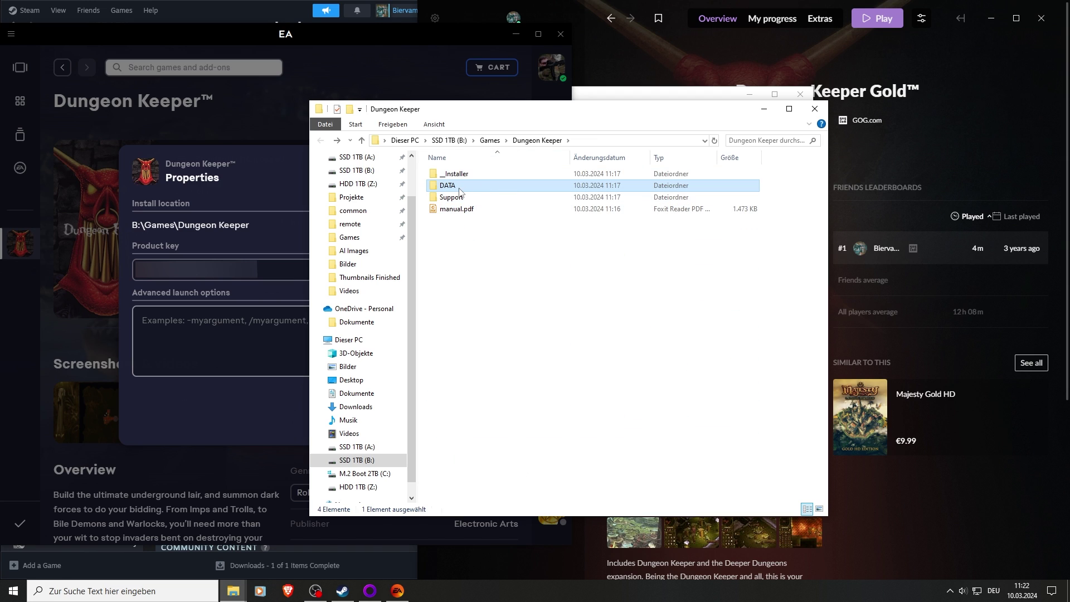
key(alt)
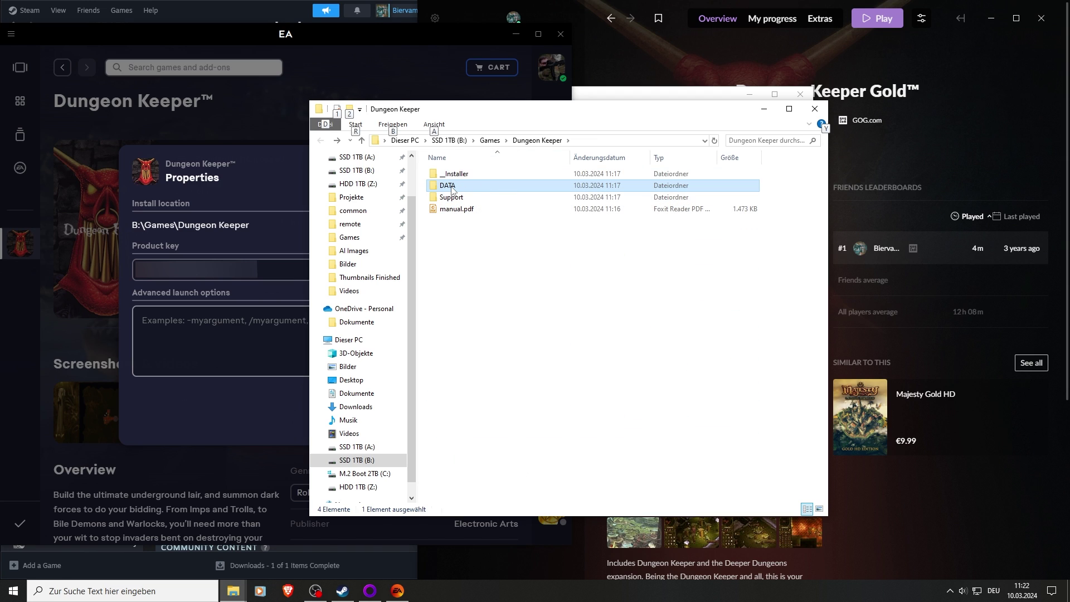
click(462, 273)
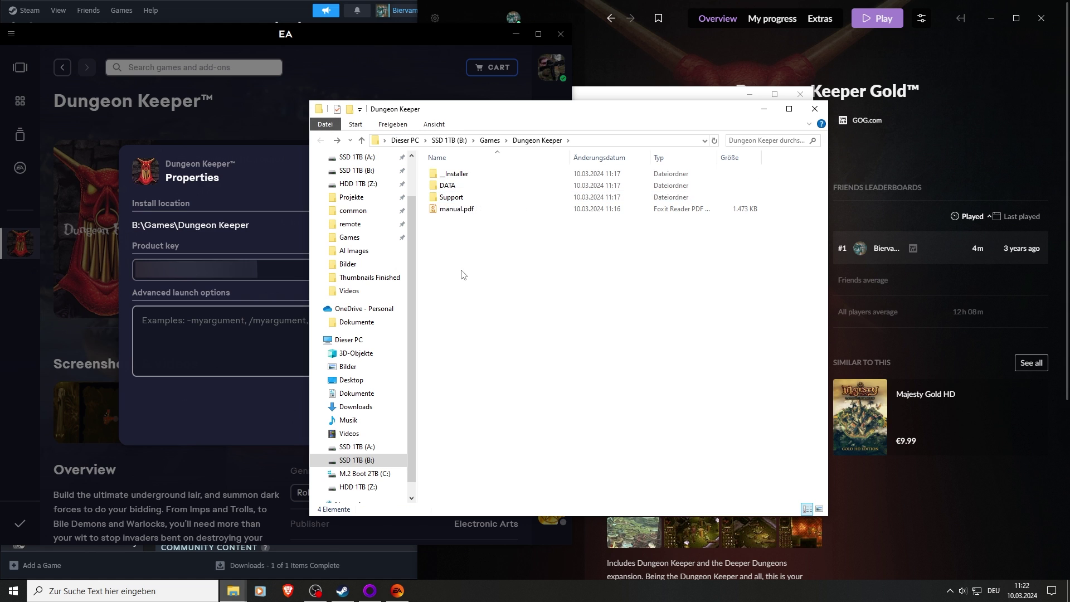
click(140, 577)
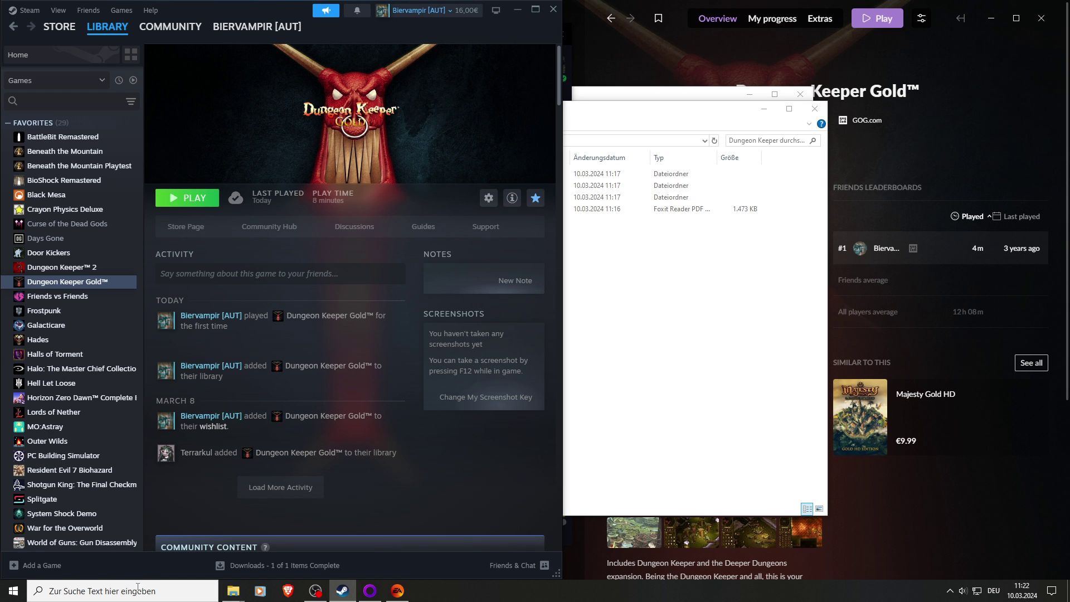
click(138, 588)
text(con)
click(123, 295)
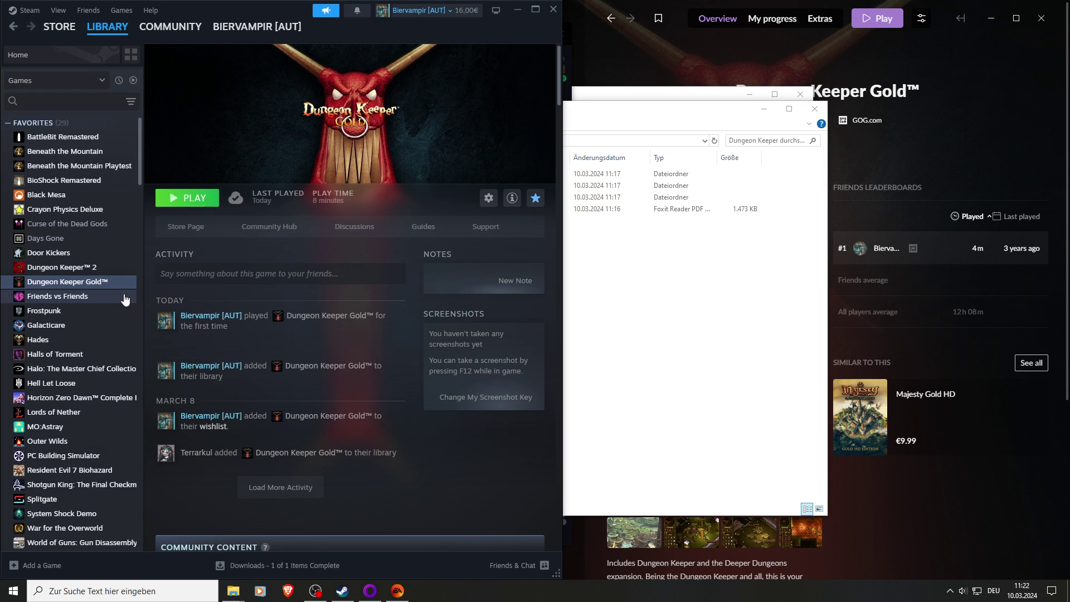
click(319, 278)
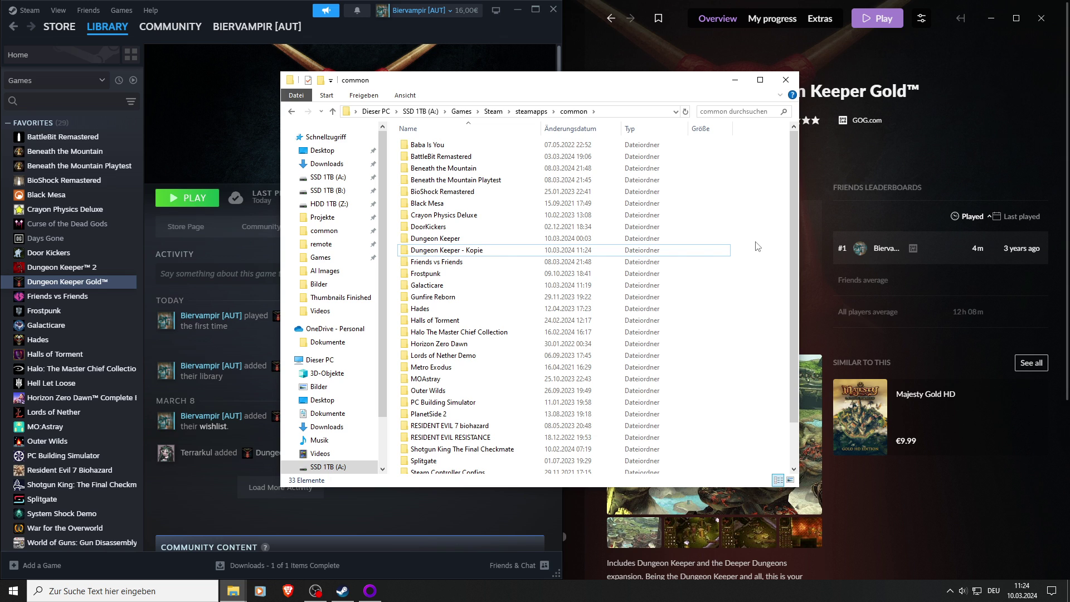
Rename the Dungeon Keeper - Kopie folder in the Steam common folder to "Dungeon Keeper Fx"
right_click(462, 251)
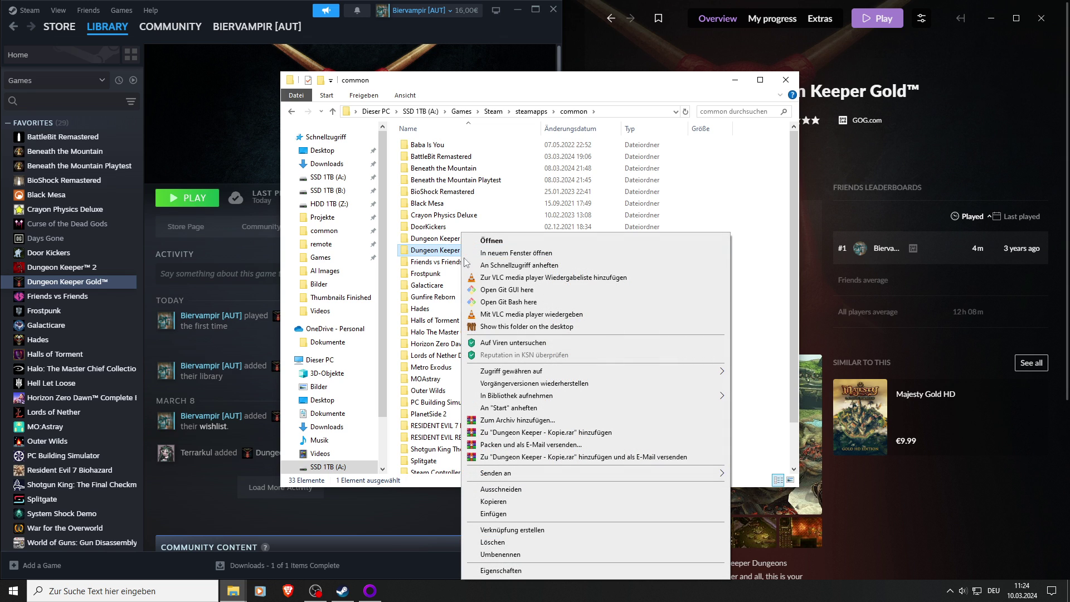
click(508, 556)
drag(461, 250, 521, 255)
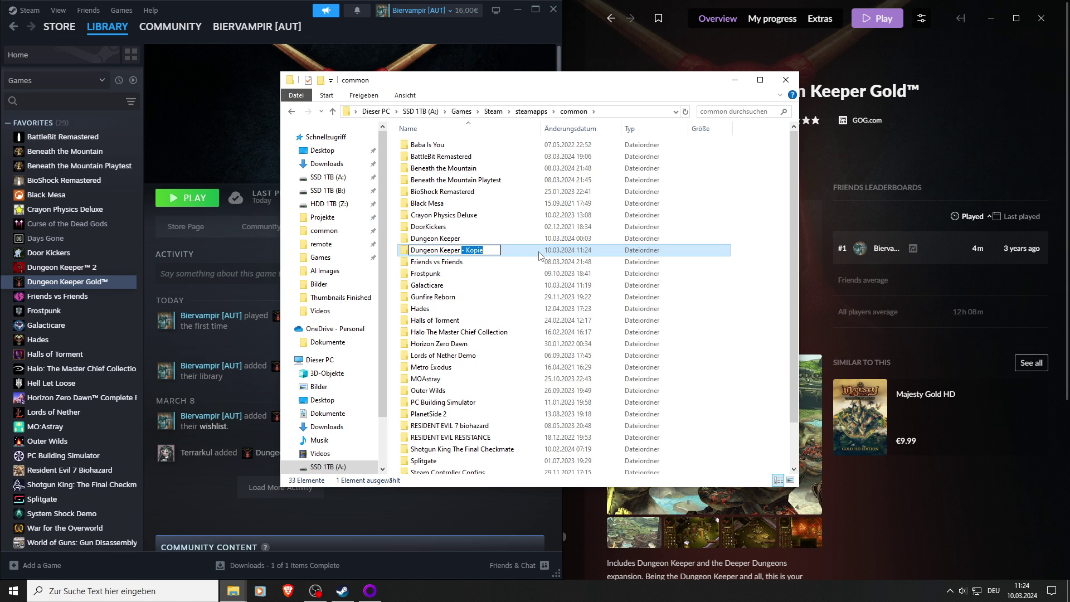
text(Fx)
key(Return)
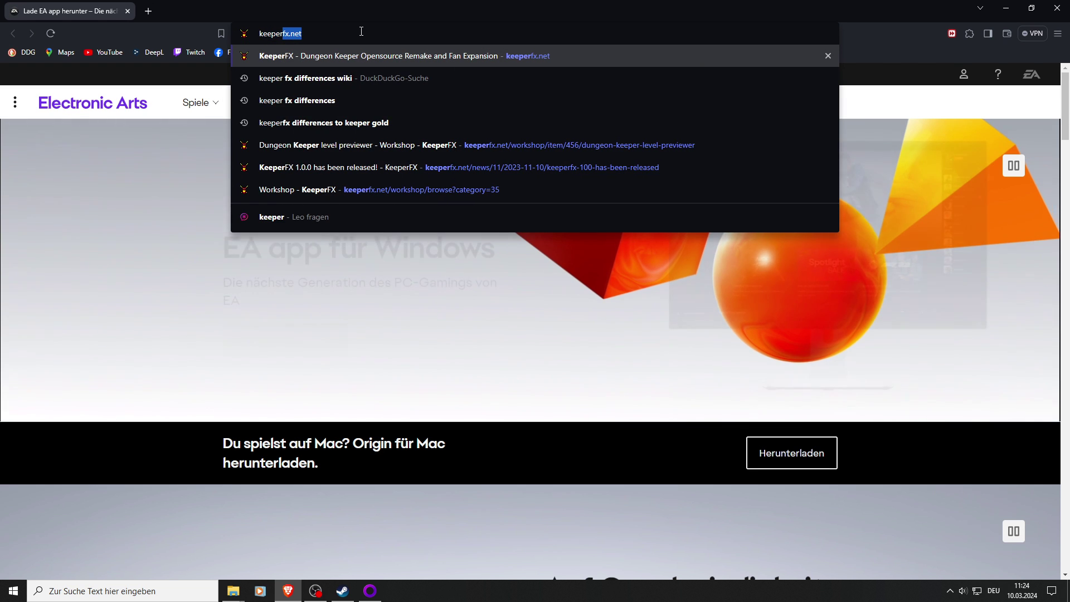
Switch to the browser, search the web for "keeperfx" and open the official keeperfx.net site
text(erfx)
key(Return)
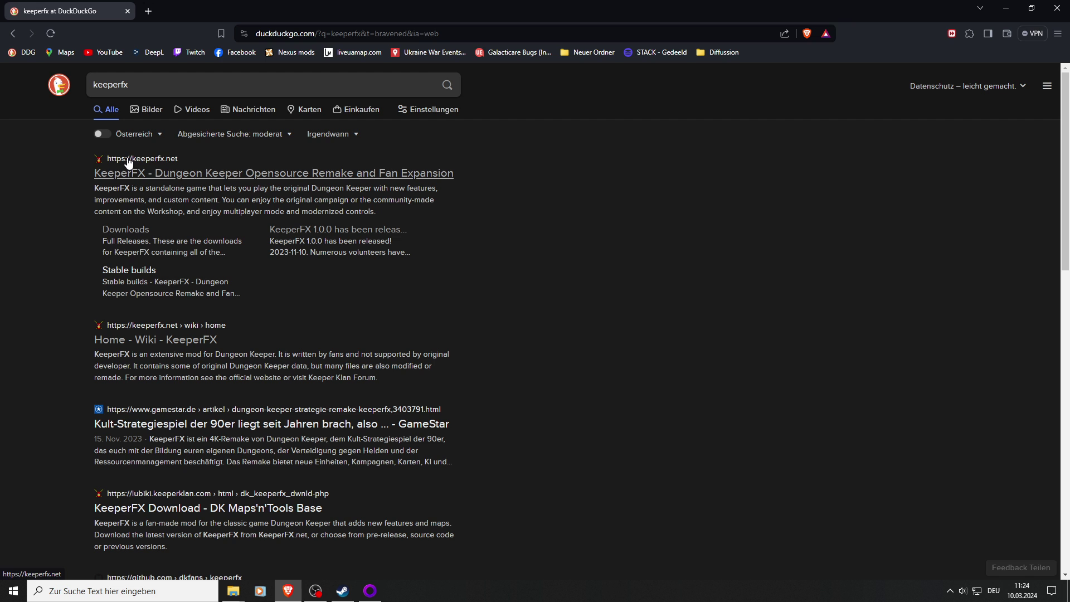
click(175, 177)
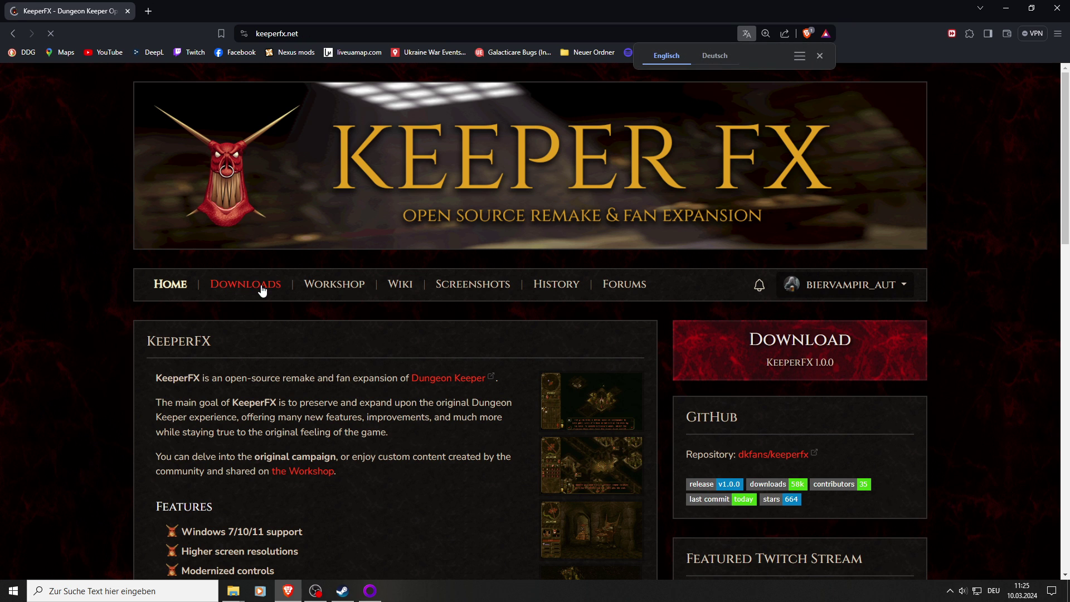
Start downloading the latest KeeperFX 1.0.0 release from the site's downloads page, cancel saving the archive and close the browser
click(262, 291)
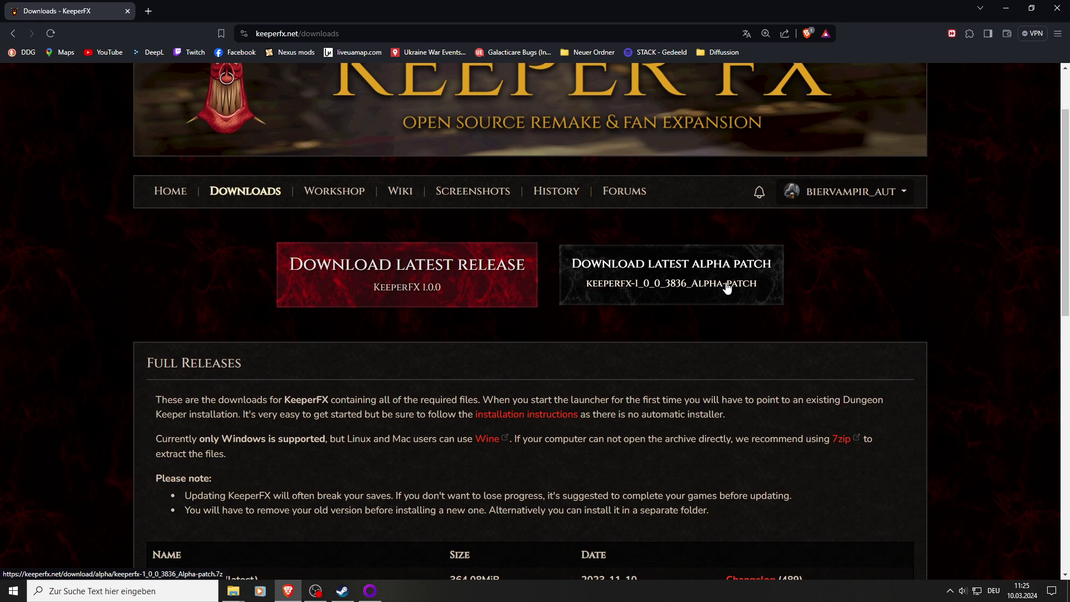
click(386, 283)
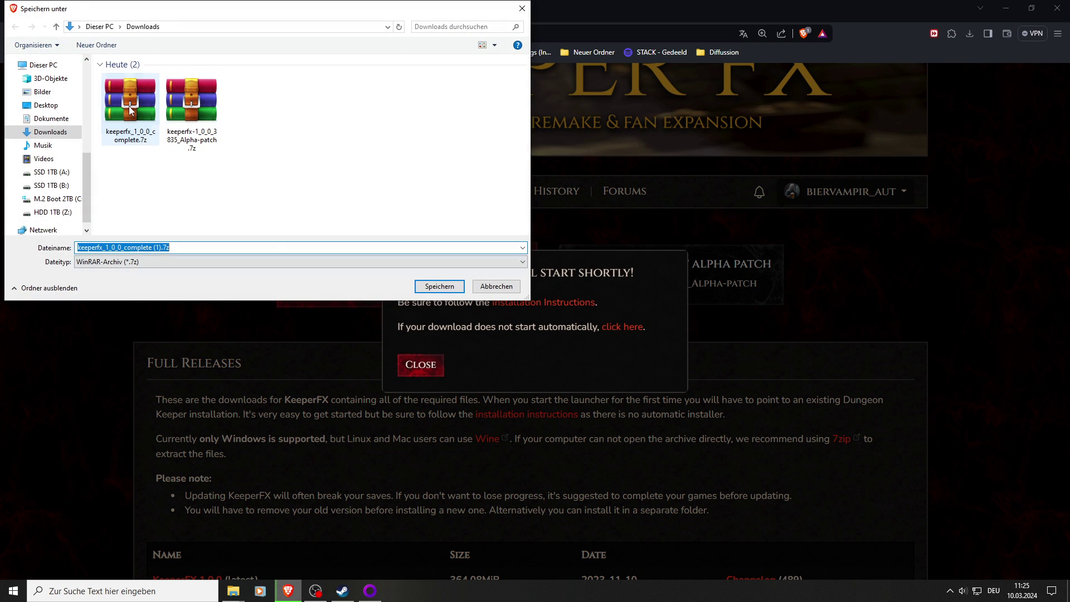
click(129, 106)
click(499, 285)
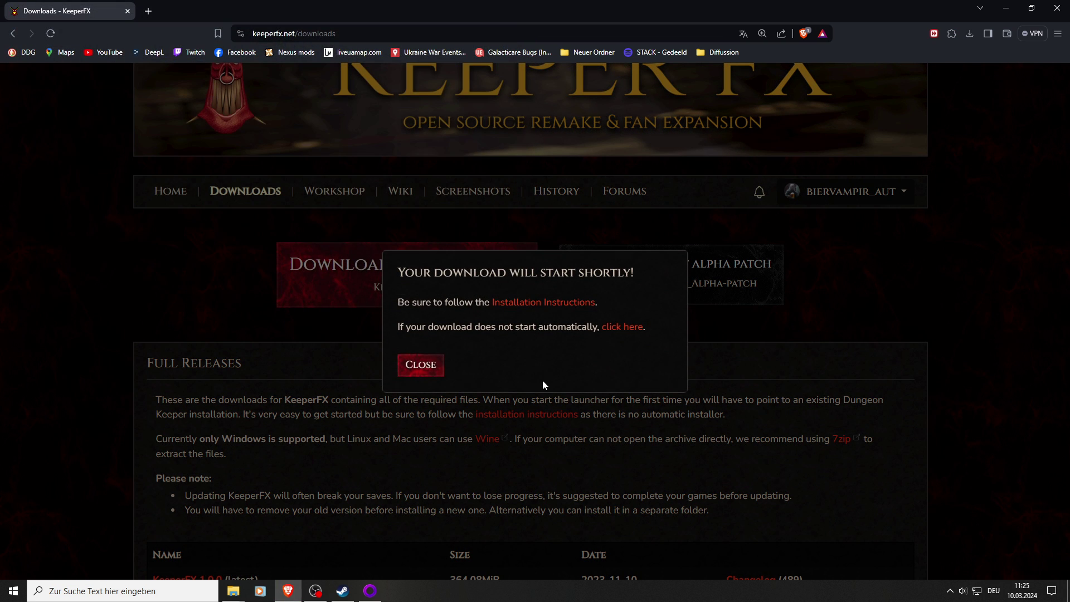
click(577, 411)
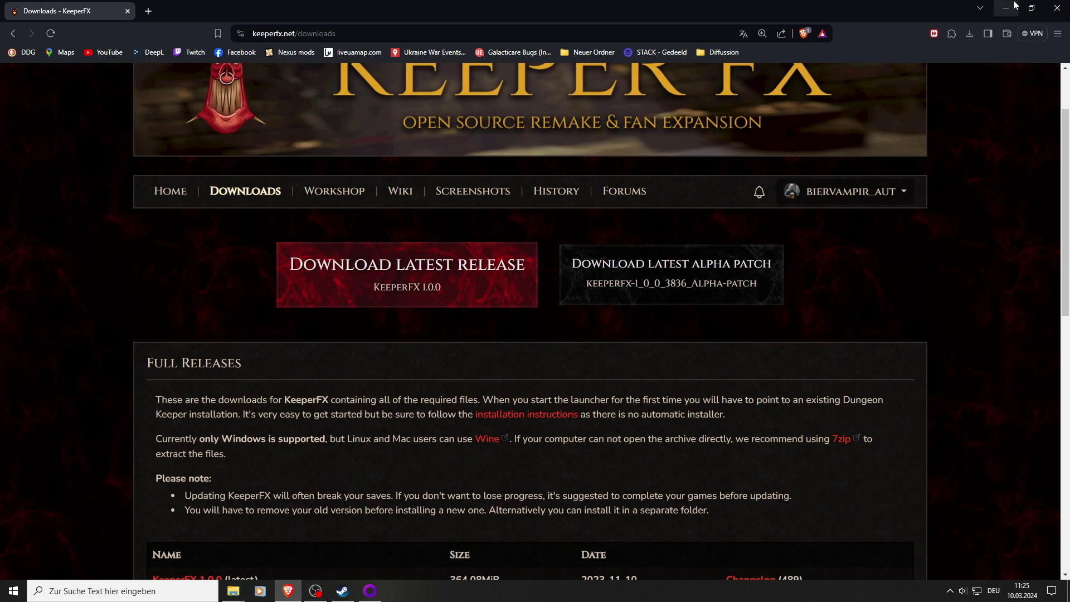
click(1050, 10)
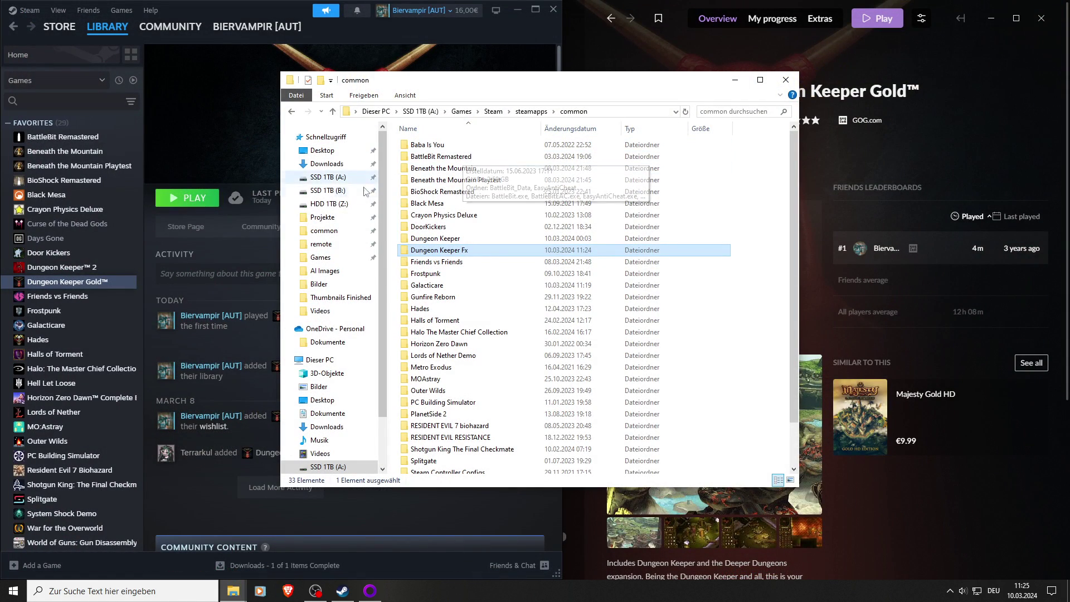
Open the Downloads folder in a separate window and delete EAappInstaller.exe from it
right_click(317, 171)
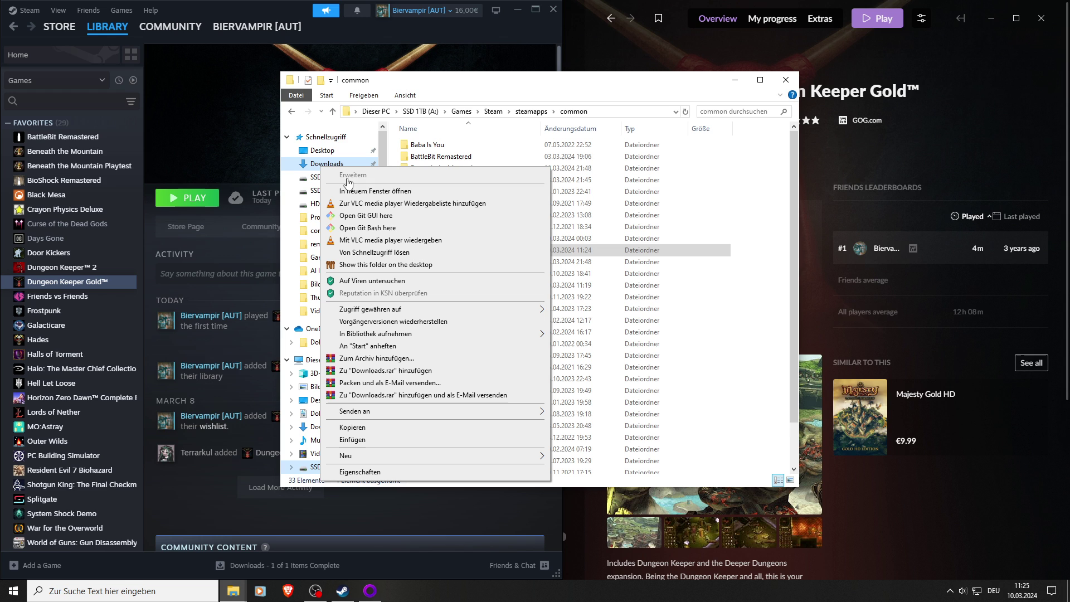
click(377, 194)
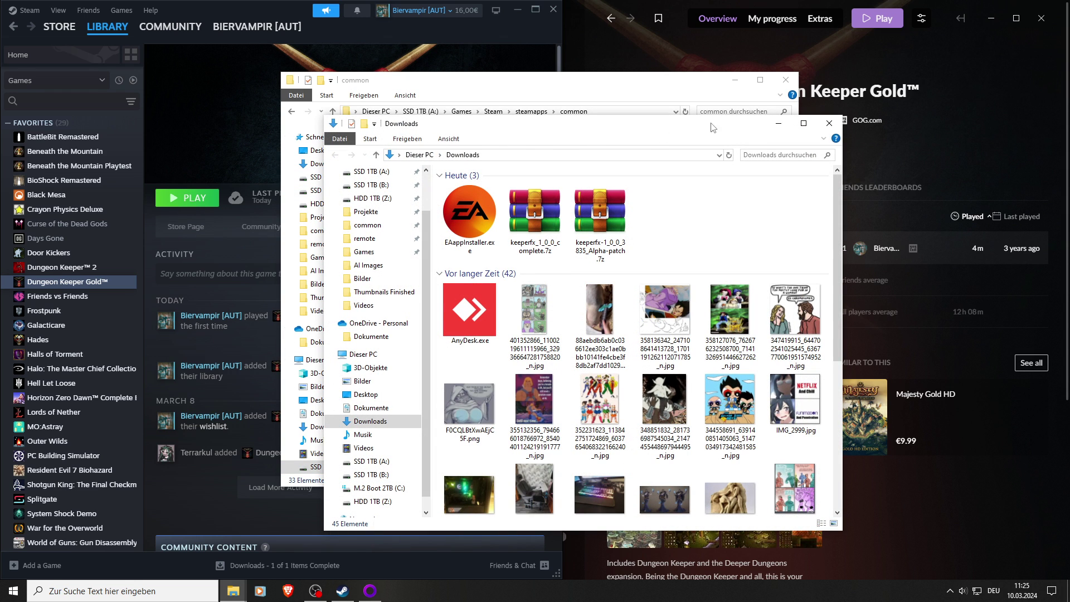
click(489, 208)
key(Delete)
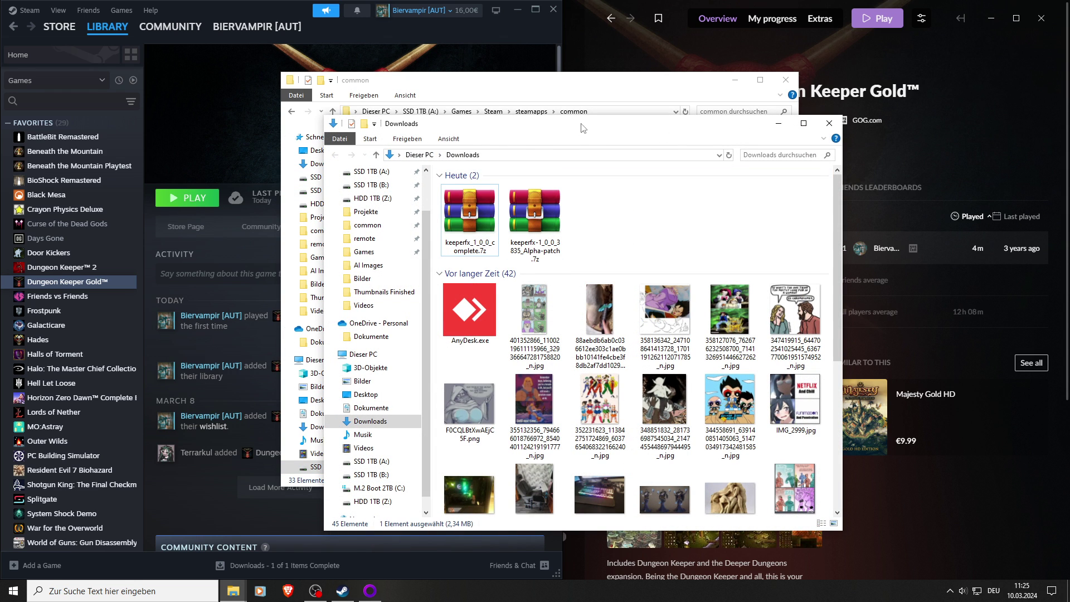
Arrange the common and Downloads folder windows side by side and open the keeperfx_1_0_0_complete.7z archive, dismissing the licence reminder
drag(582, 128, 800, 105)
drag(512, 87, 329, 108)
click(704, 185)
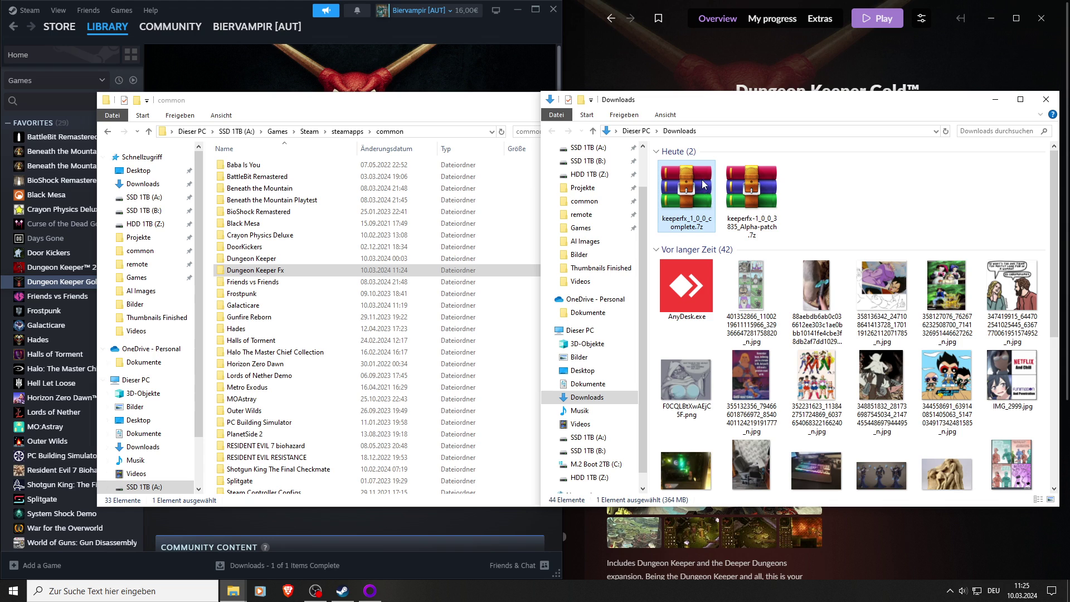
double_click(702, 233)
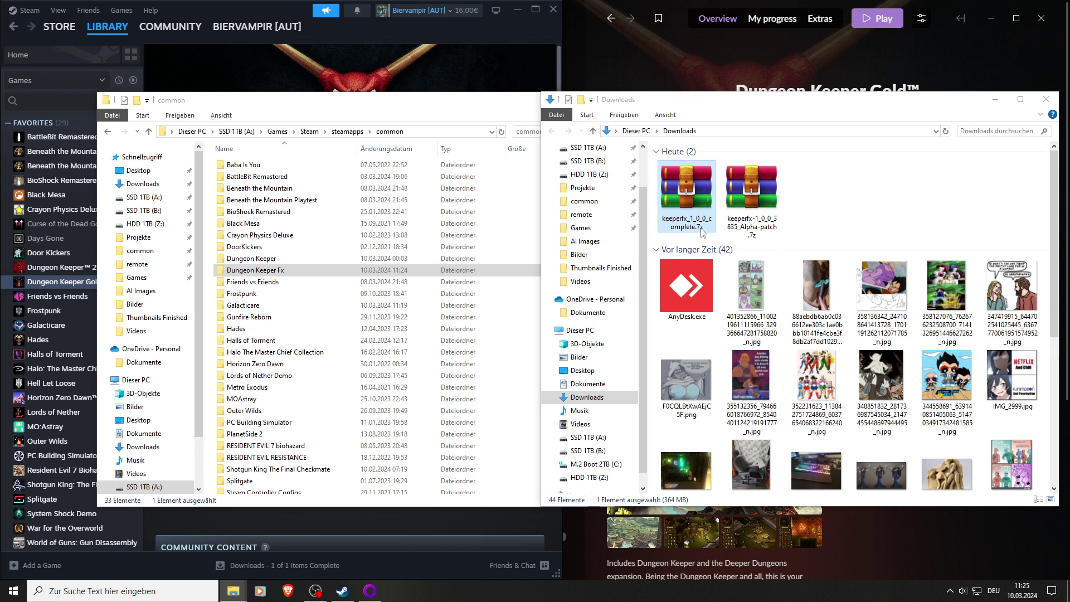
drag(412, 70, 904, 76)
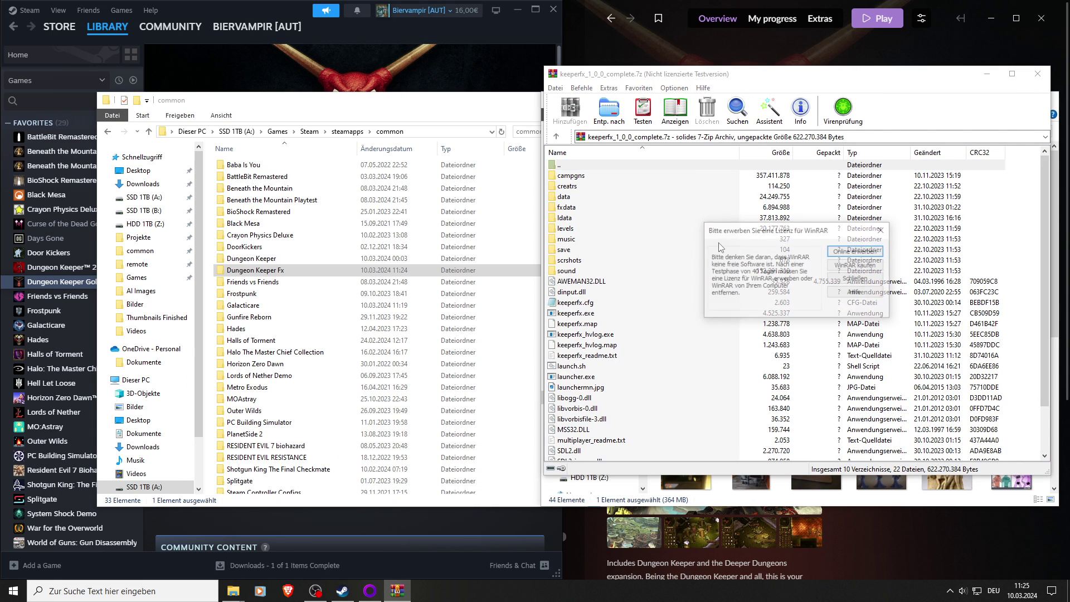
click(869, 277)
Extract all files and folders of the archive into the Dungeon Keeper Fx folder, replacing the files already there
drag(1025, 172, 816, 573)
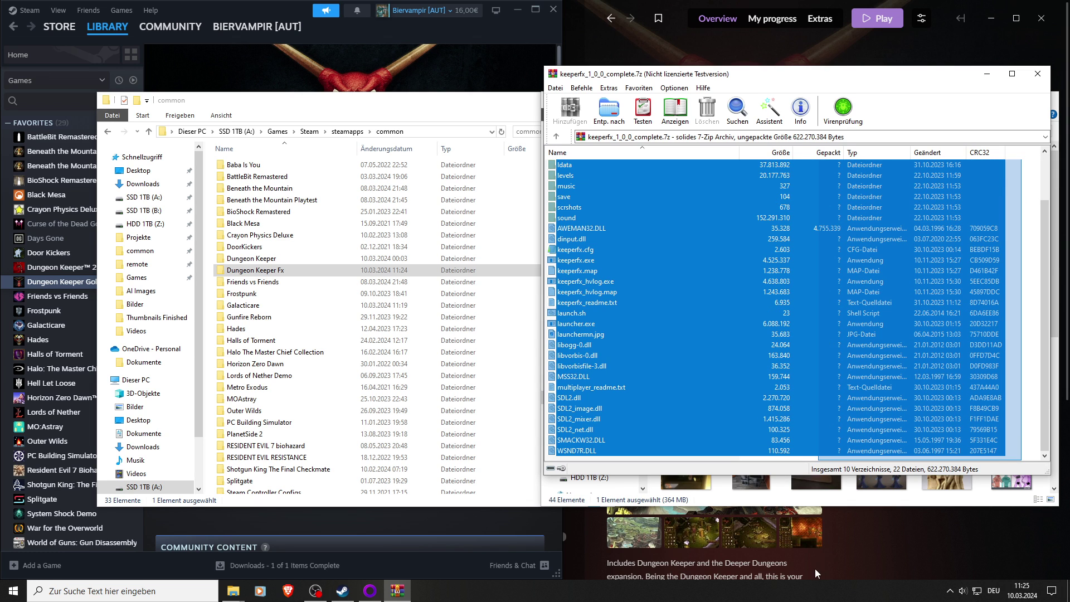
drag(814, 486, 814, 484)
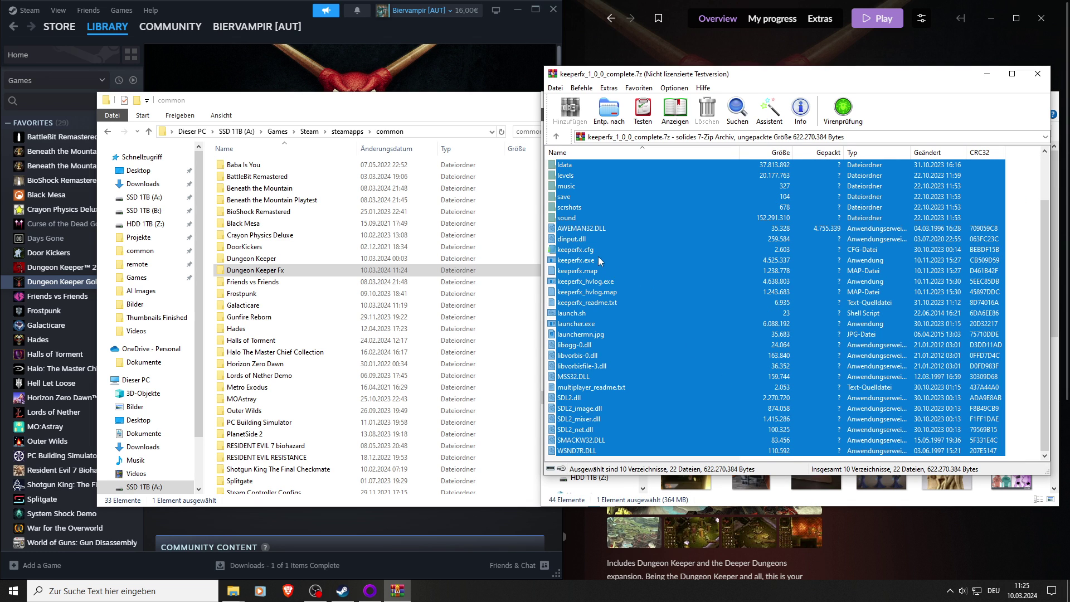
drag(598, 260, 226, 273)
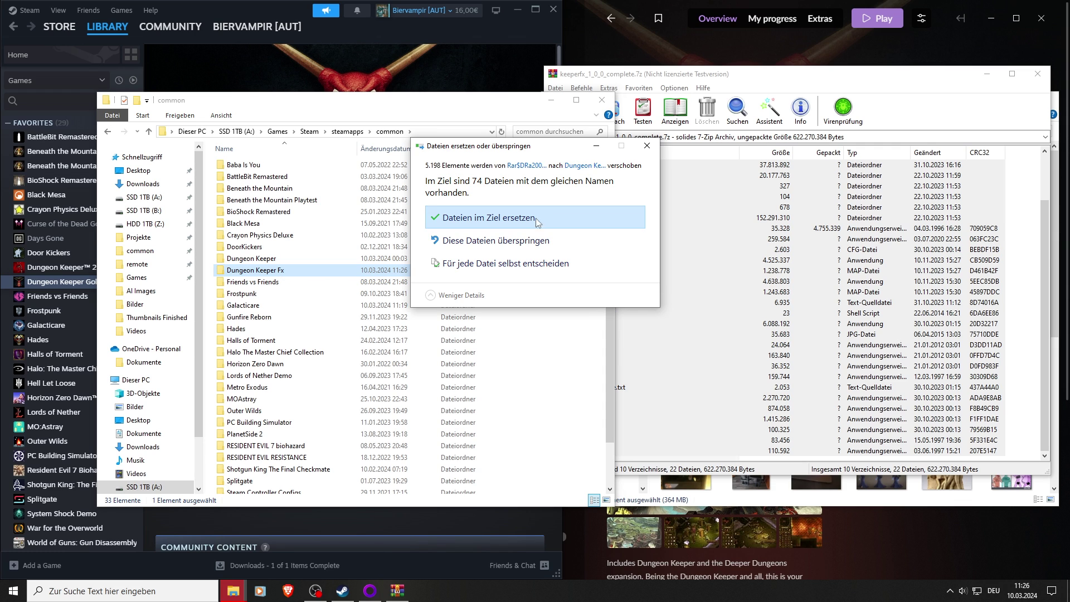
click(545, 223)
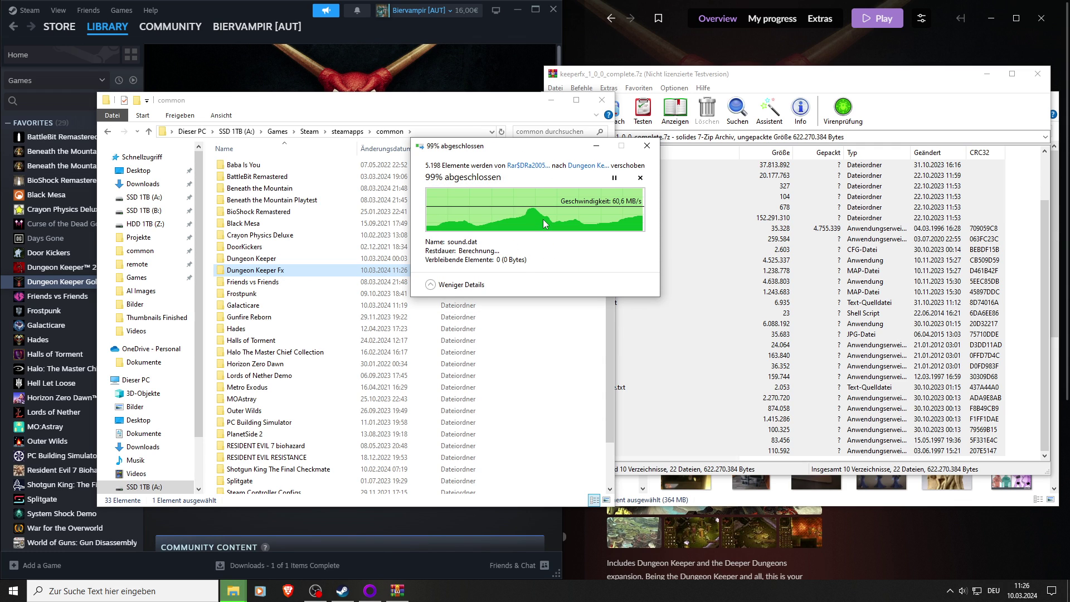
Open the Dungeon Keeper Fx folder and run launcher.exe
double_click(281, 271)
scroll(283, 274, down, 7)
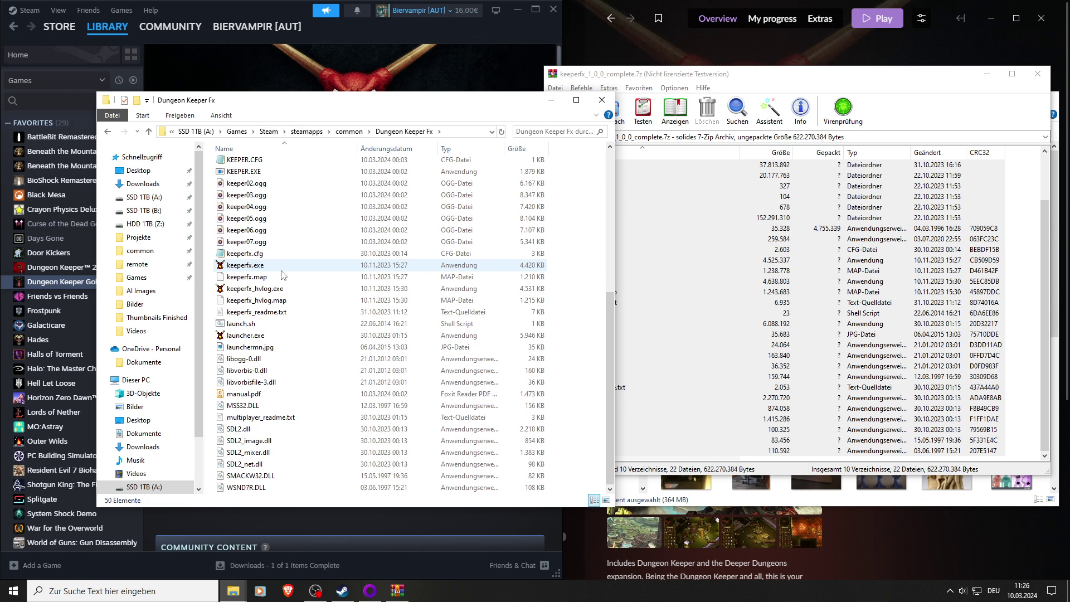
double_click(257, 339)
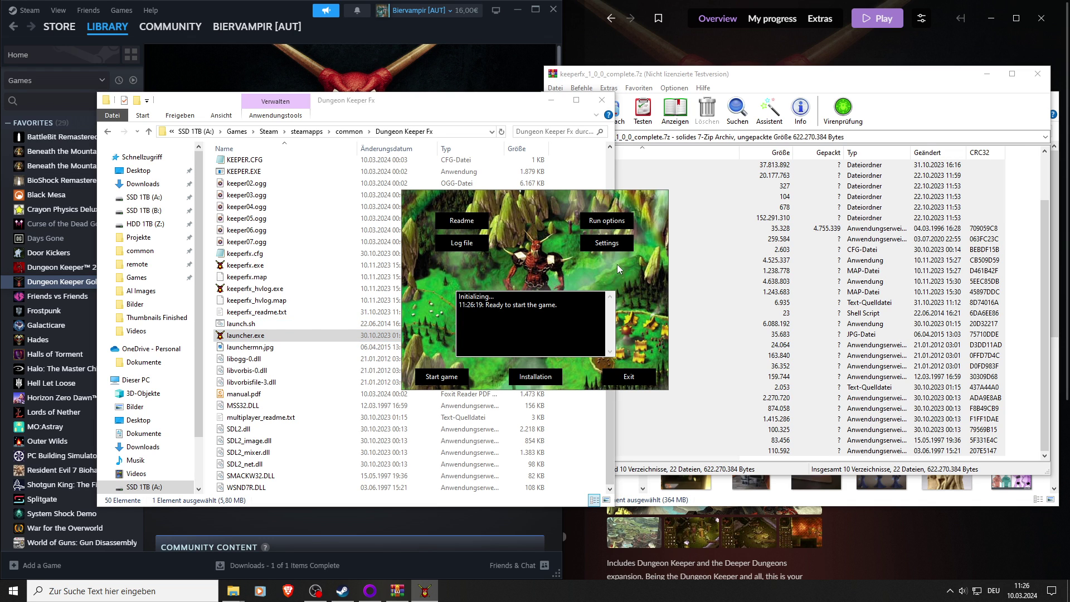
Run the launcher's installation with the original Dungeon Keeper folder in Steam's common folder as the source and approve copying its files
click(548, 379)
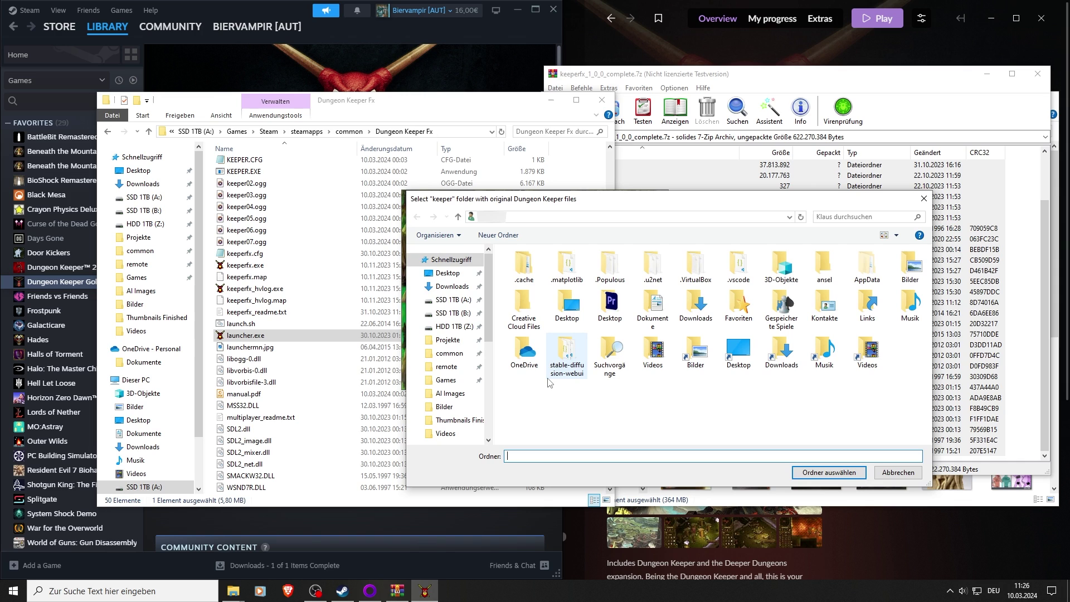
click(462, 133)
key(ctrl+c)
click(679, 218)
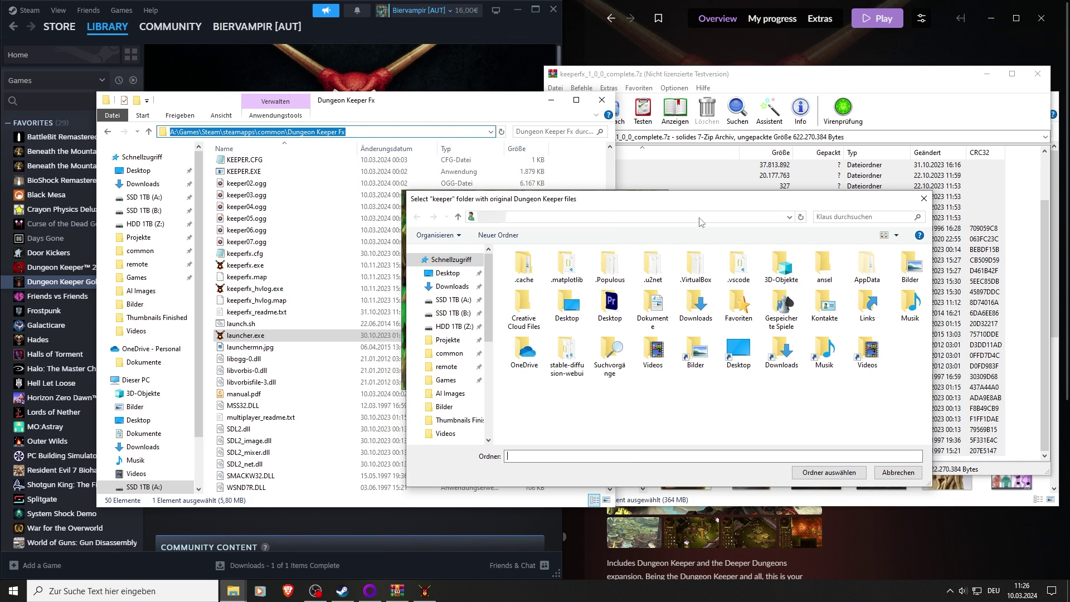
key(ctrl+v)
key(Return)
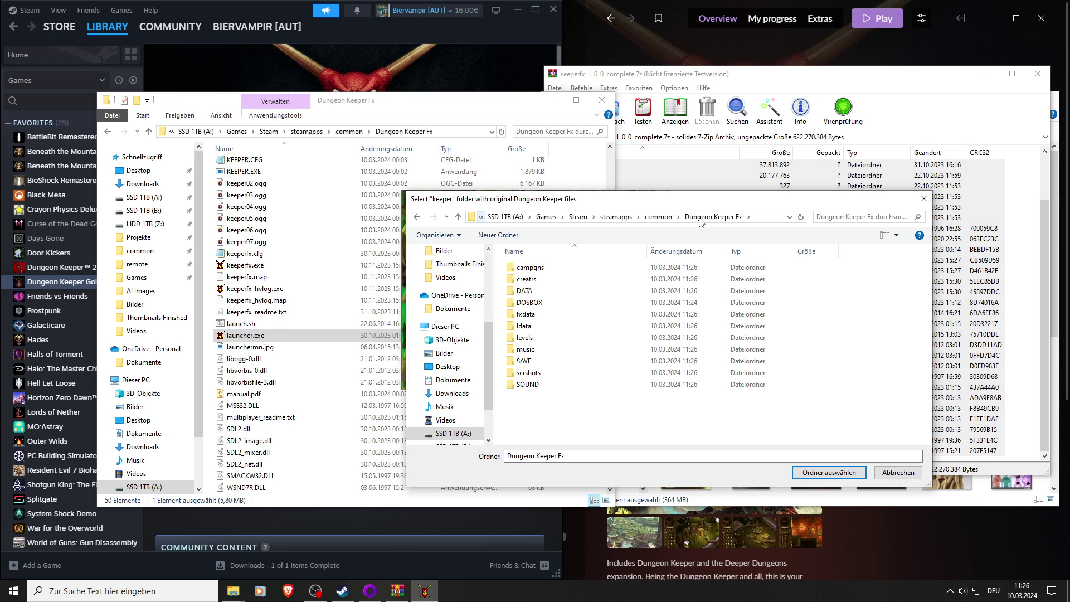
click(657, 218)
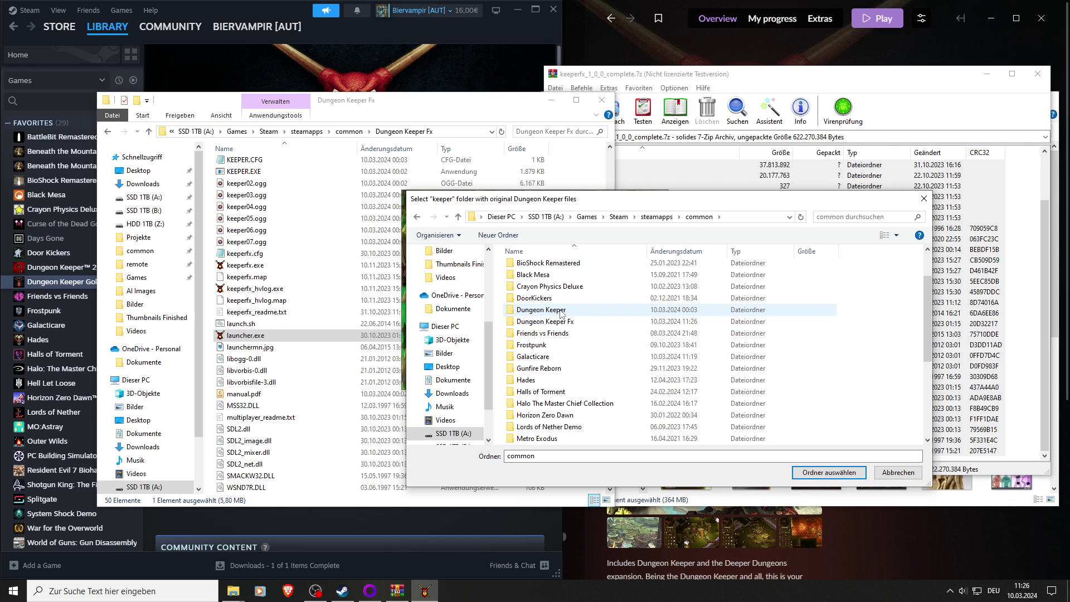
double_click(562, 313)
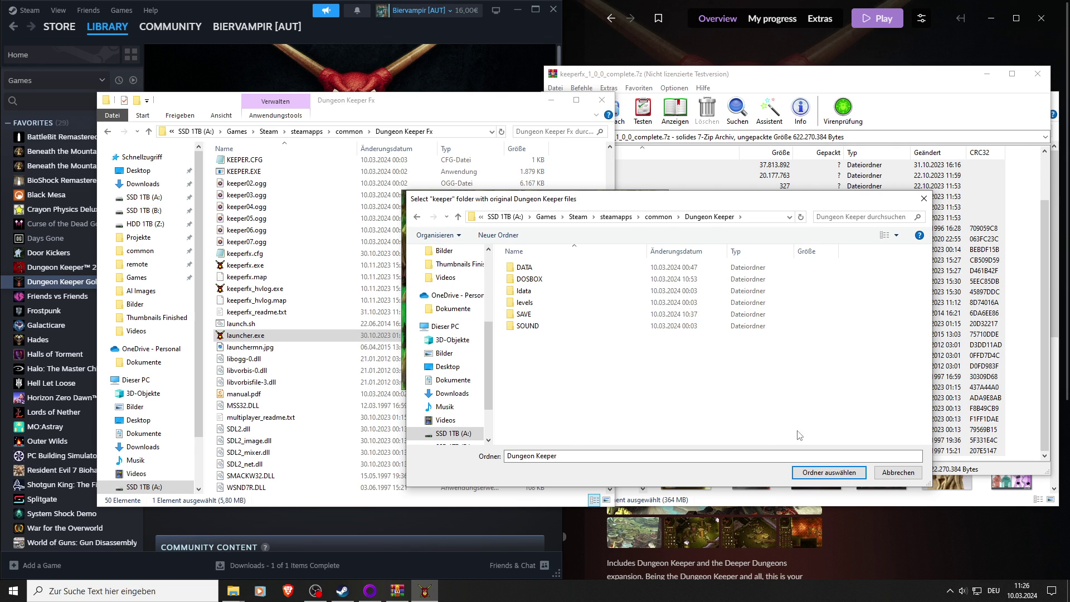
click(829, 472)
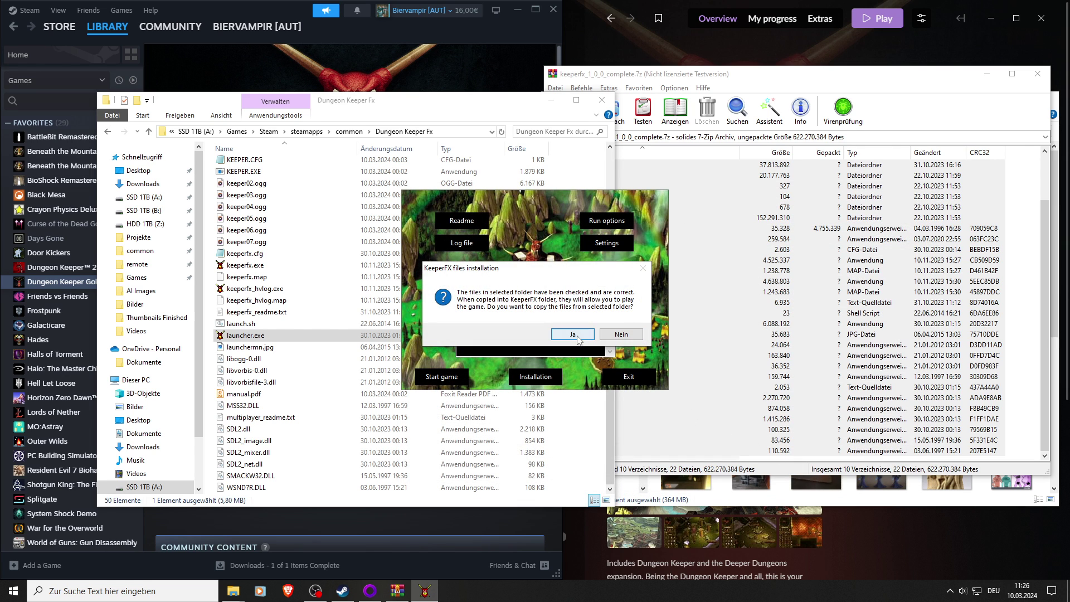
click(574, 334)
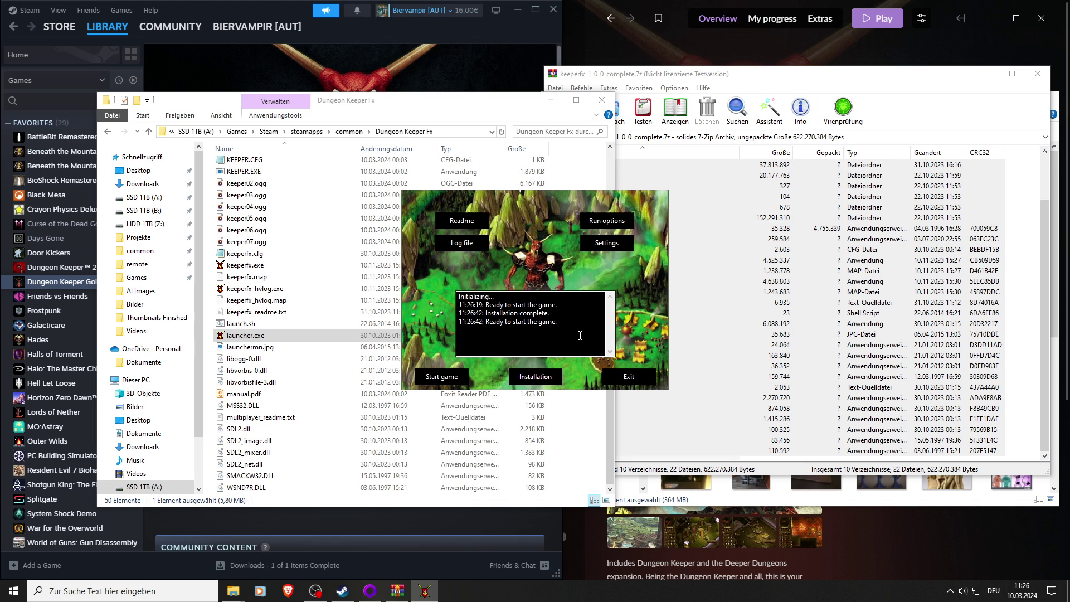
Open the launcher's settings, turn off Resize Movies and set the mouse sensitivity to 0
click(608, 244)
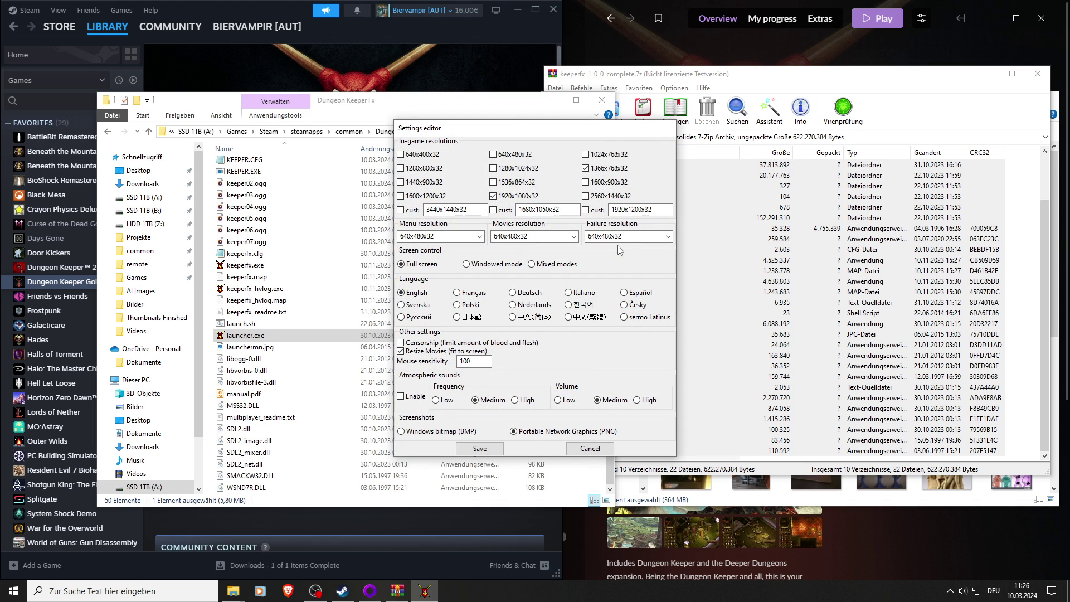
double_click(479, 362)
text(0)
Set the menu, movies and failure resolutions to 1920x1080x32 and save the configuration changes
click(479, 236)
click(482, 269)
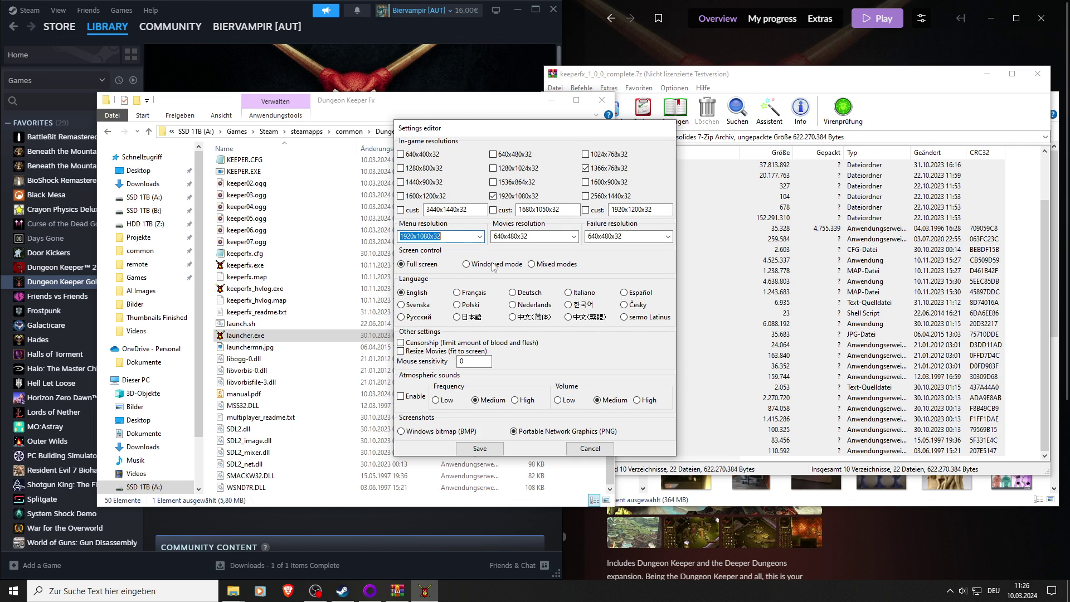
click(571, 236)
click(529, 284)
click(659, 235)
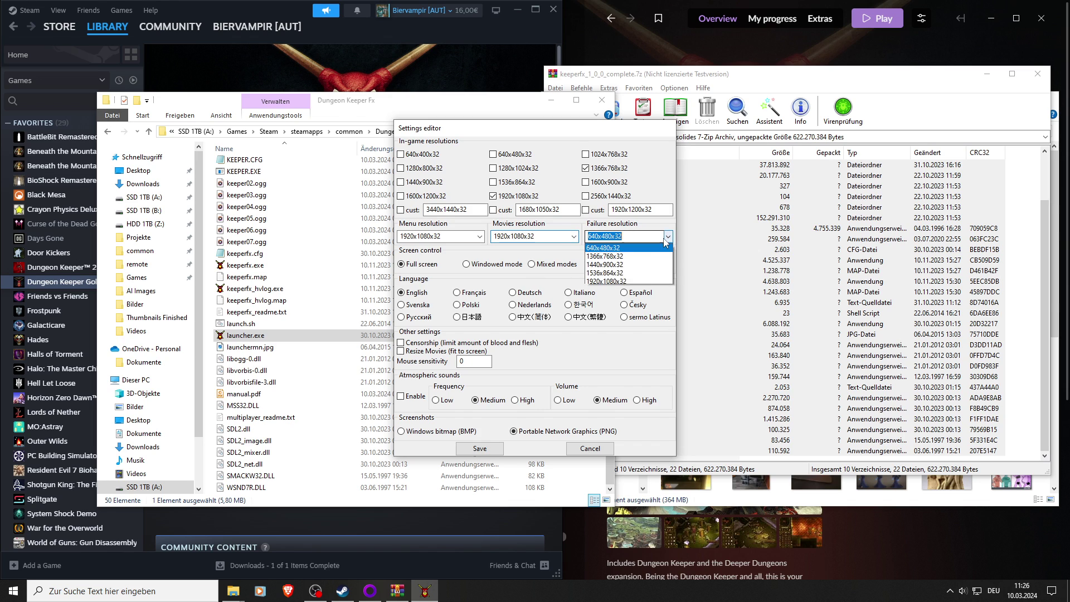
click(614, 284)
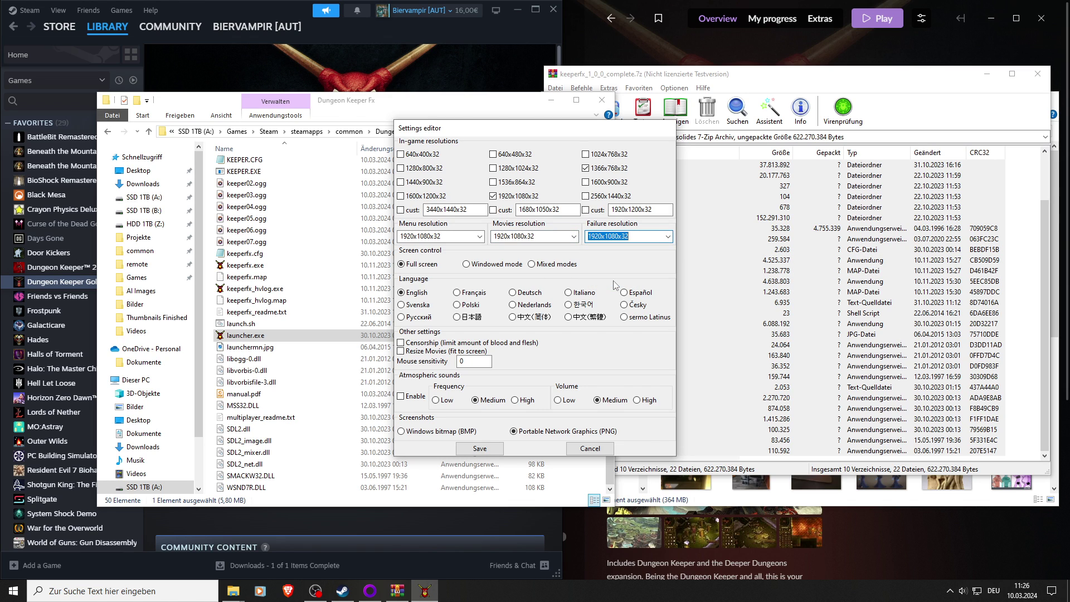
click(480, 449)
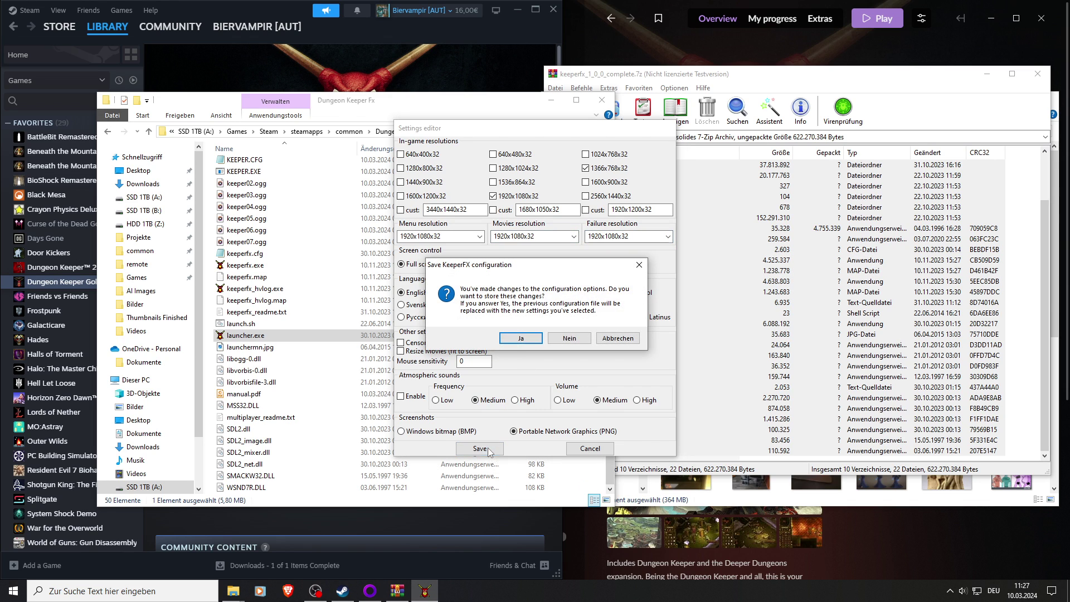
click(521, 338)
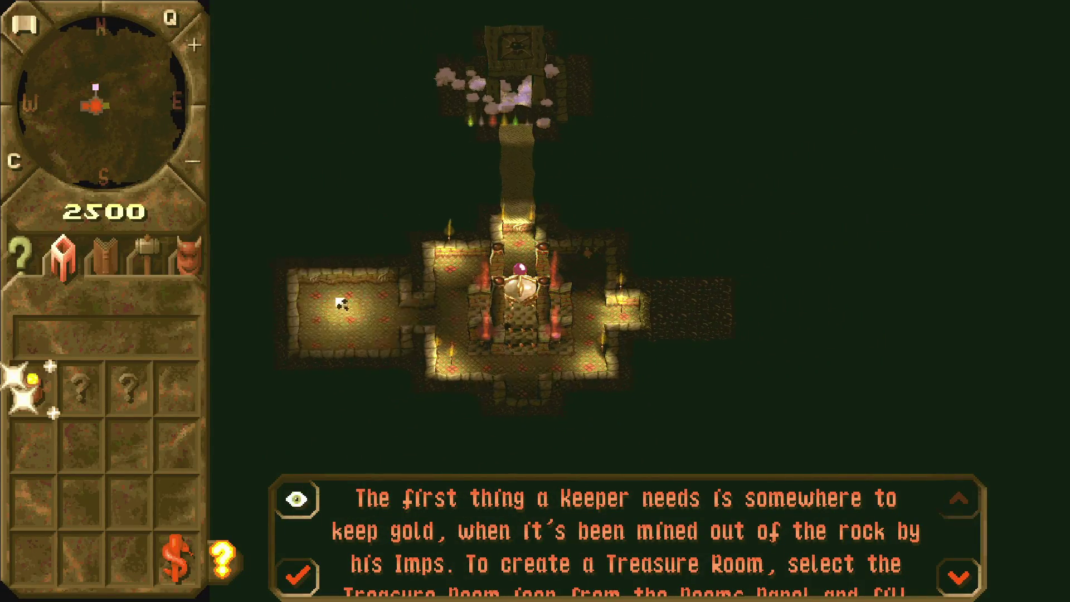
Build a Treasure Room in the empty chamber west of the dungeon heart and tag the gold area to the east for mining
click(32, 384)
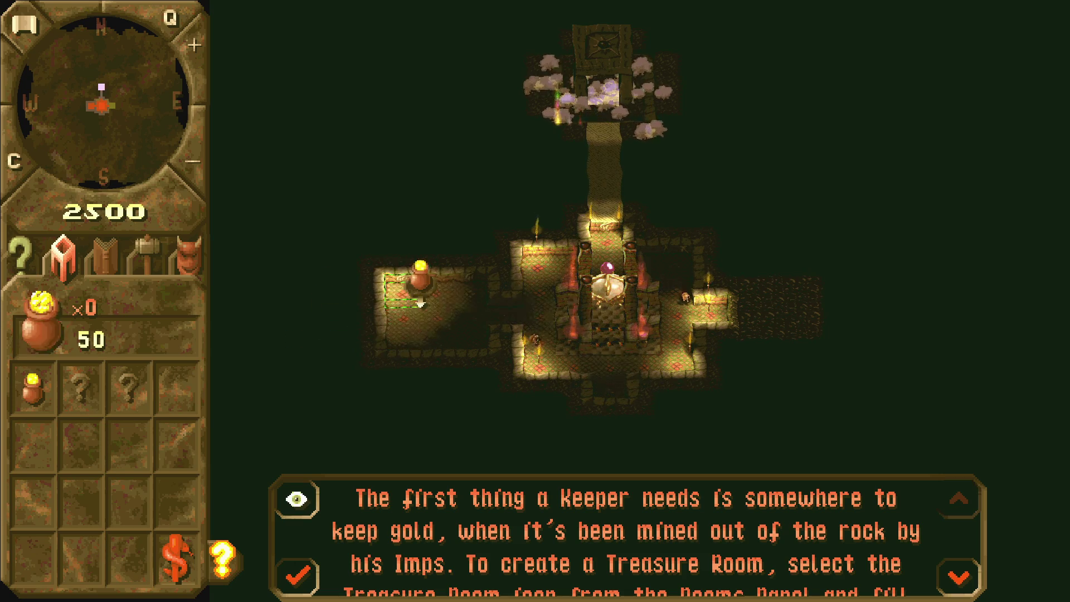
mouse_move(417, 305)
mouse_down()
mouse_move(465, 329)
mouse_move(403, 337)
mouse_up()
key(Right)
right_click(513, 309)
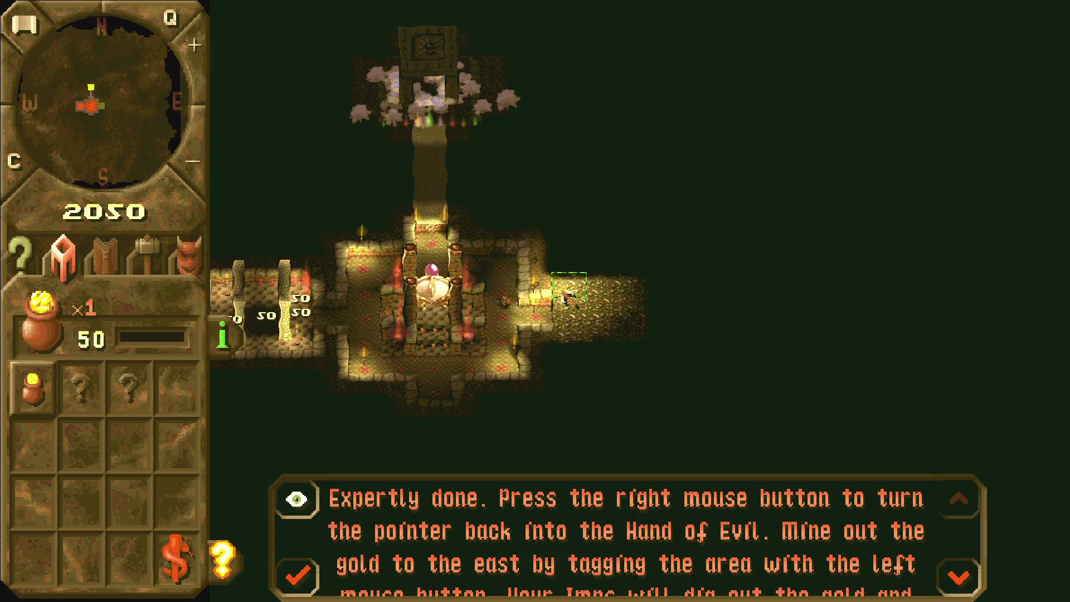
mouse_move(567, 297)
mouse_down()
mouse_move(601, 295)
mouse_move(628, 320)
mouse_move(579, 326)
mouse_up()
key(Left)
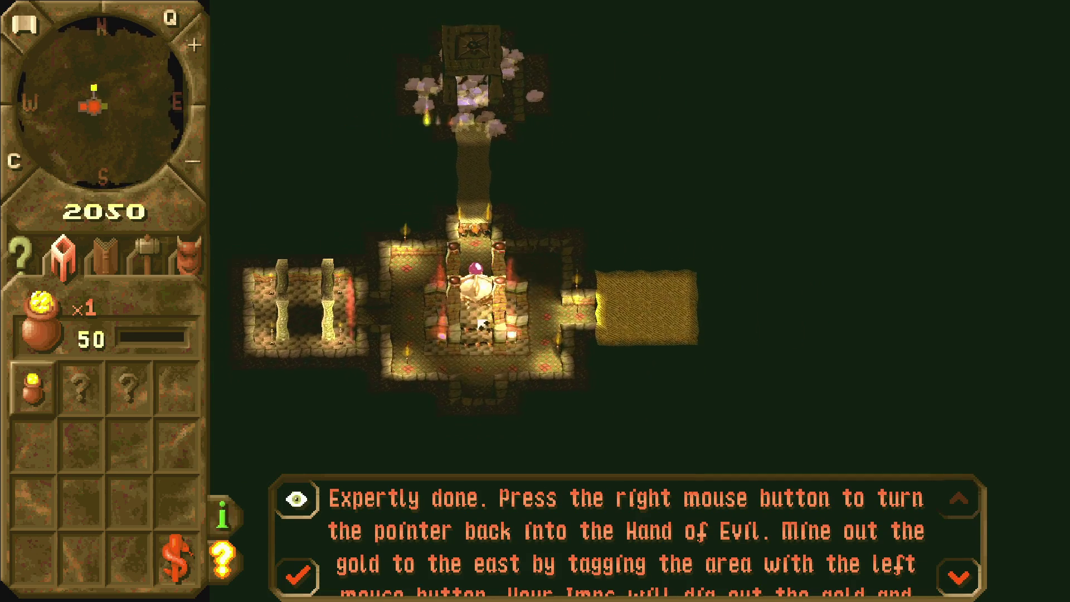
key(Down)
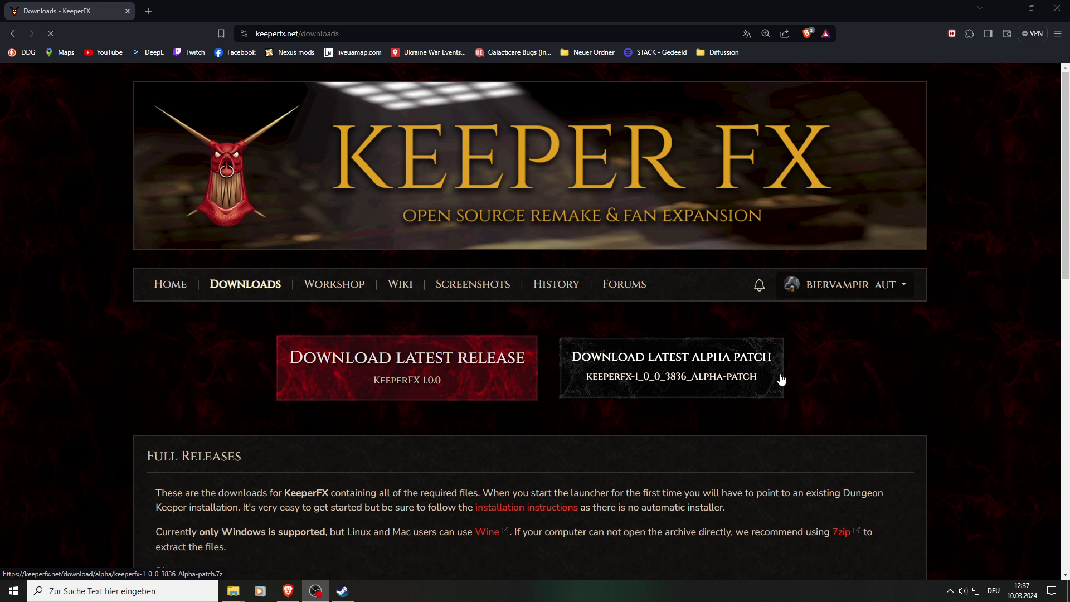
click(697, 369)
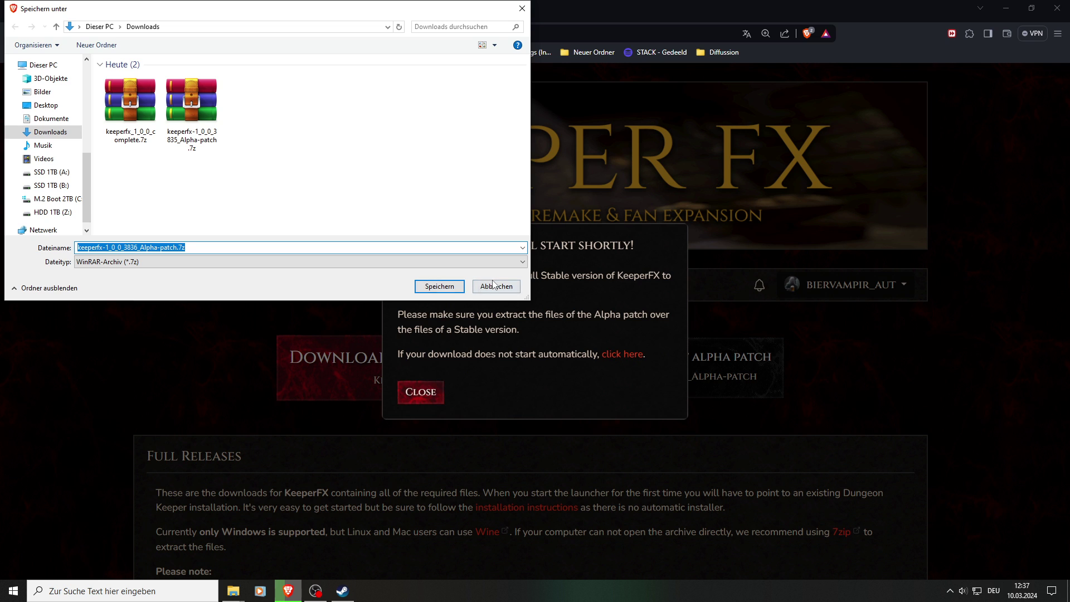
click(493, 286)
click(420, 392)
Open keeperfx-1_0_0_3835_Alpha-patch.7z from Downloads alongside the Dungeon Keeper Fx folder and dismiss the WinRAR licence reminder
click(233, 592)
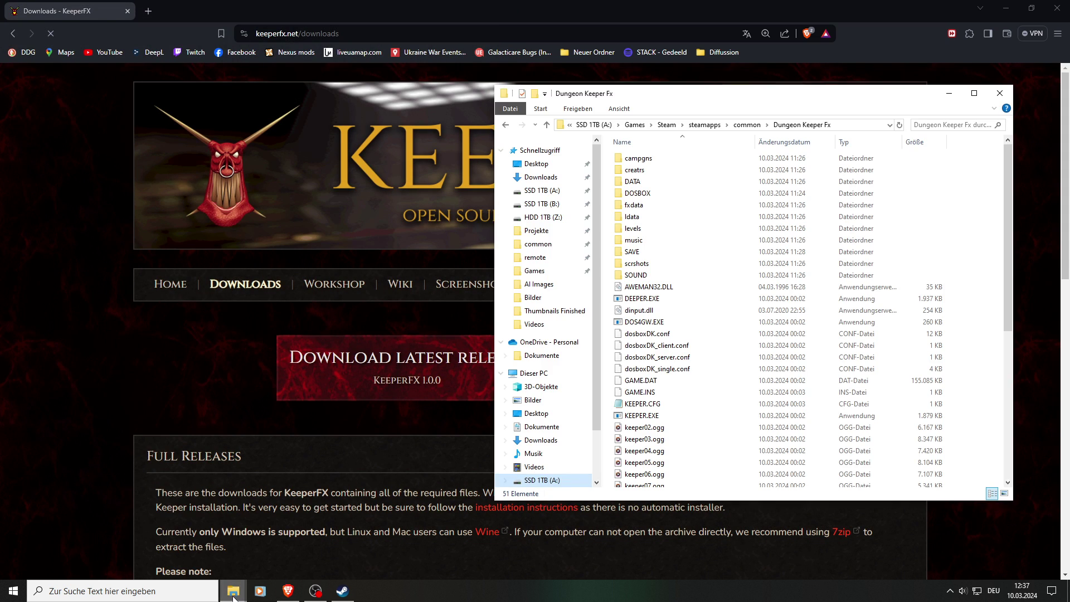
click(233, 595)
click(283, 533)
double_click(294, 194)
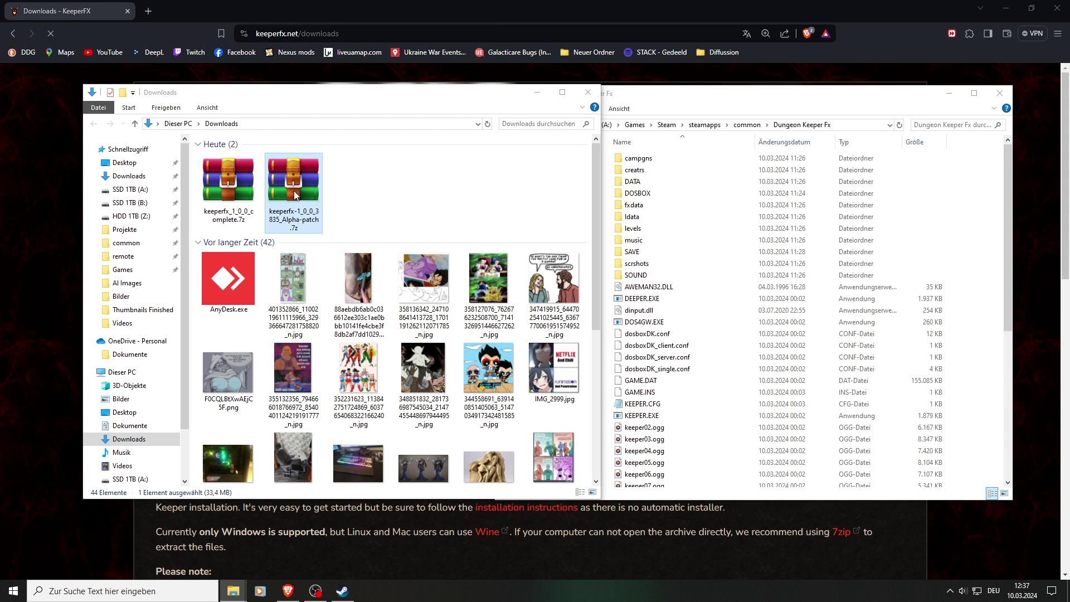
drag(886, 102, 380, 91)
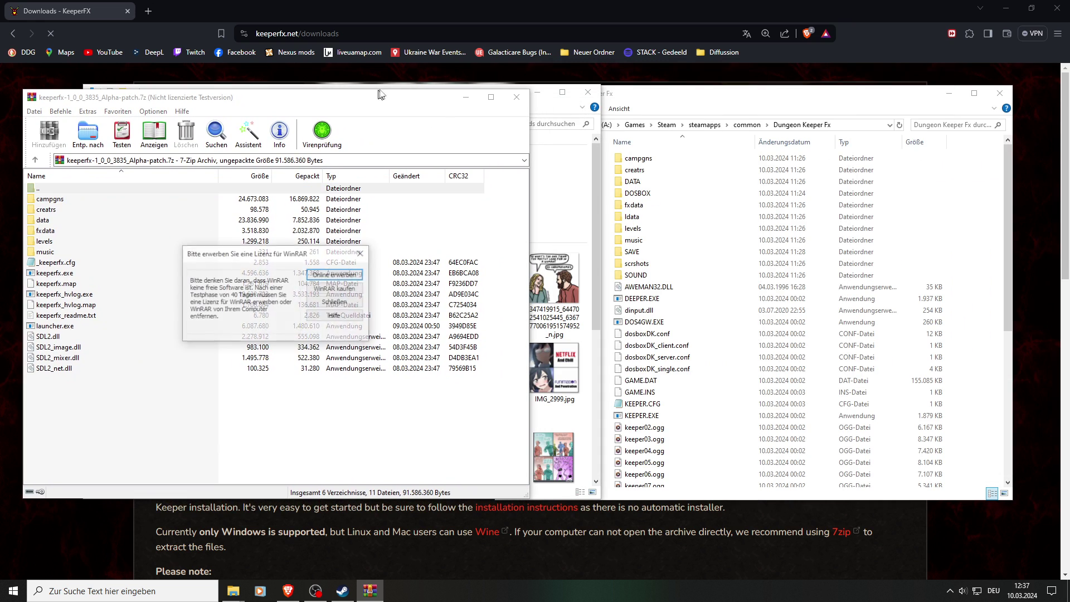
click(360, 253)
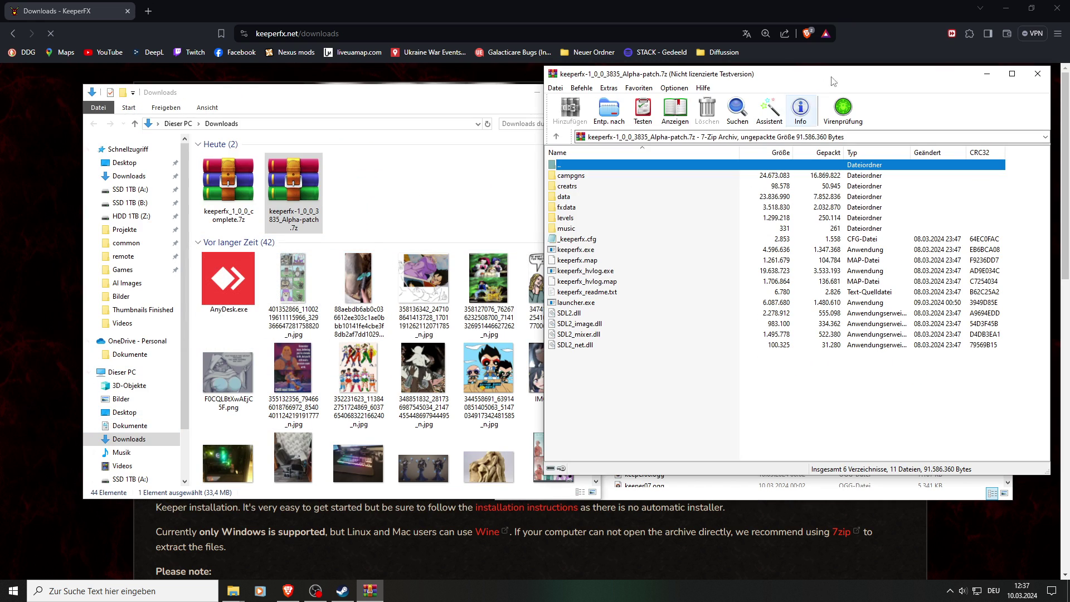
Extract all folders and files from the alpha patch archive into the Dungeon Keeper Fx folder
drag(833, 81, 344, 108)
click(83, 372)
shift+click(102, 204)
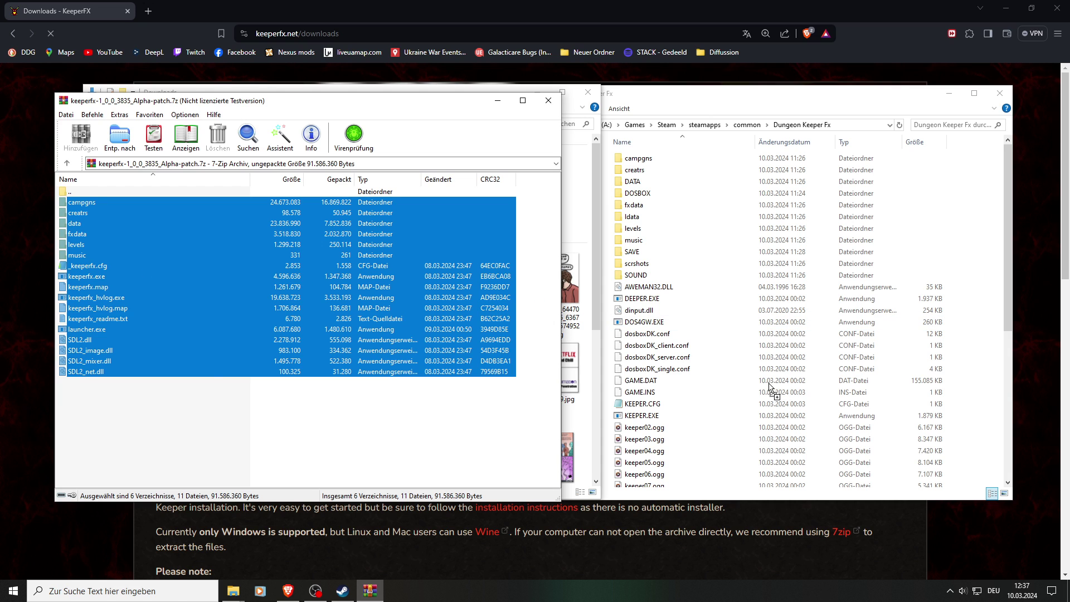
drag(769, 387, 769, 386)
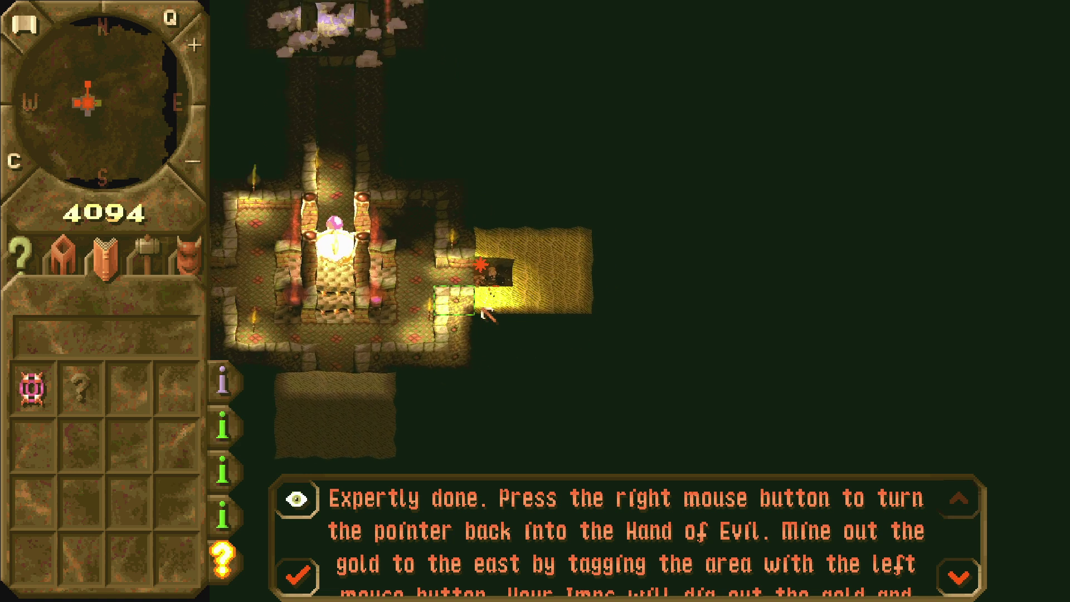
Examine the dungeon around the heart and the eastern gold area, and check the available rooms, creatures and general dungeon information
key(Right)
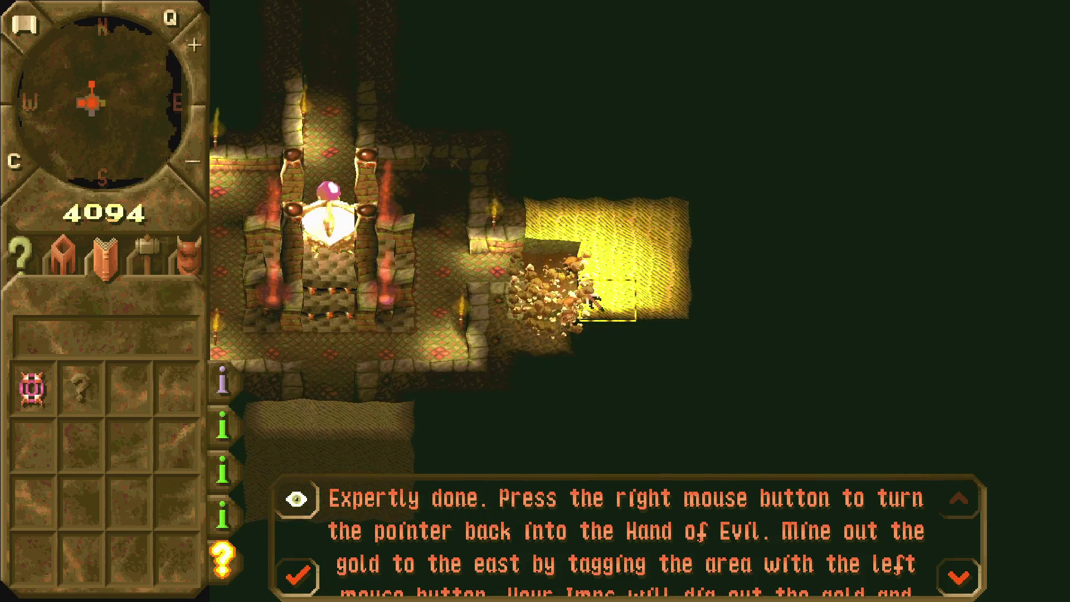
key(Left)
scroll(608, 304, down, 3)
key(Up)
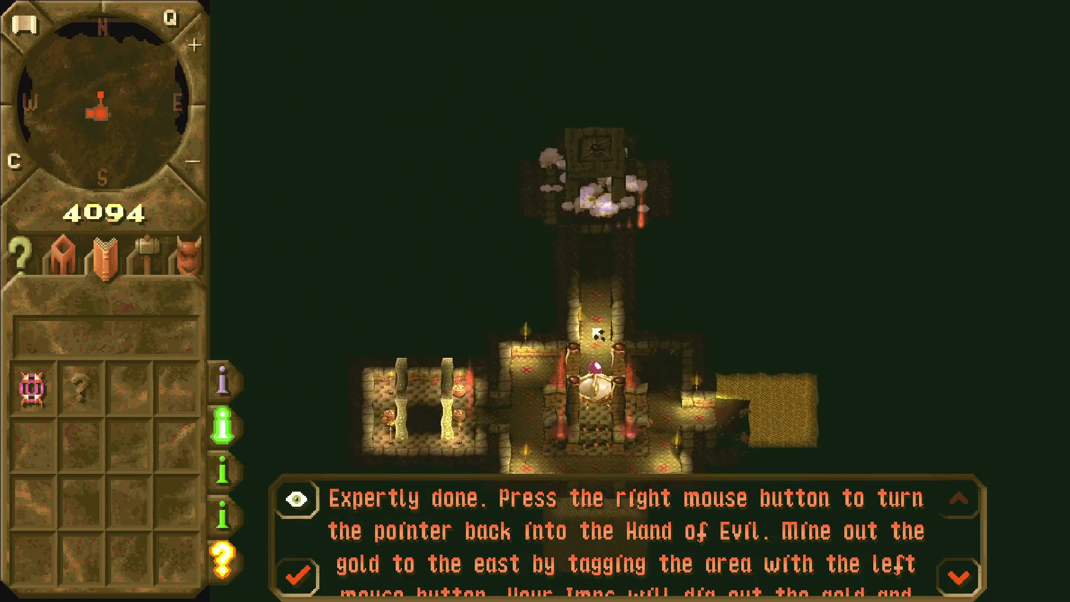
key(Right)
key(Right)
key(Down)
click(63, 257)
scroll(491, 343, up, 3)
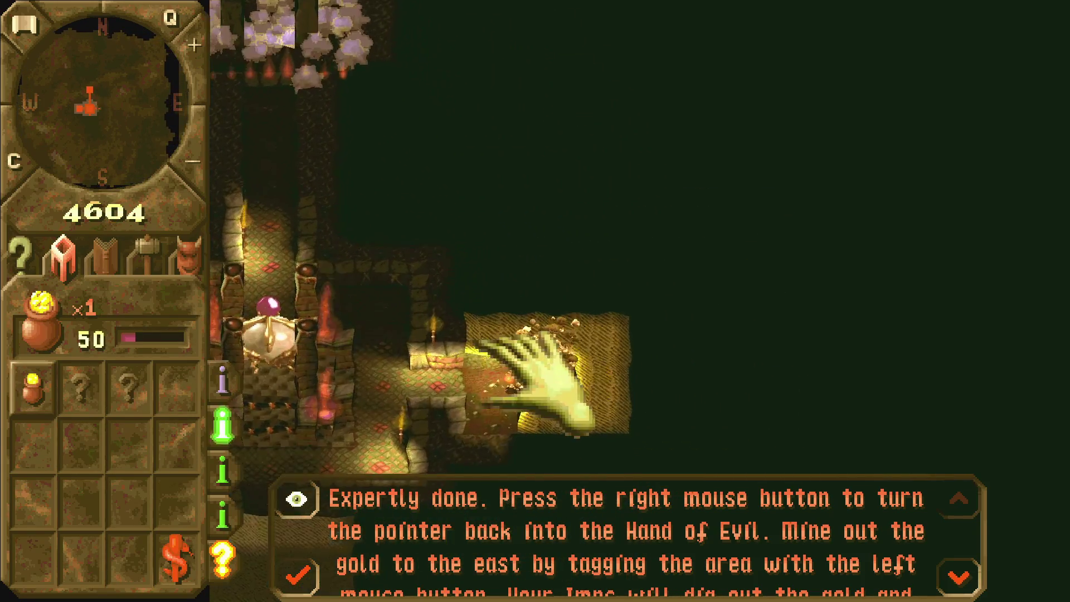
key(Down)
key(Left)
key(Left)
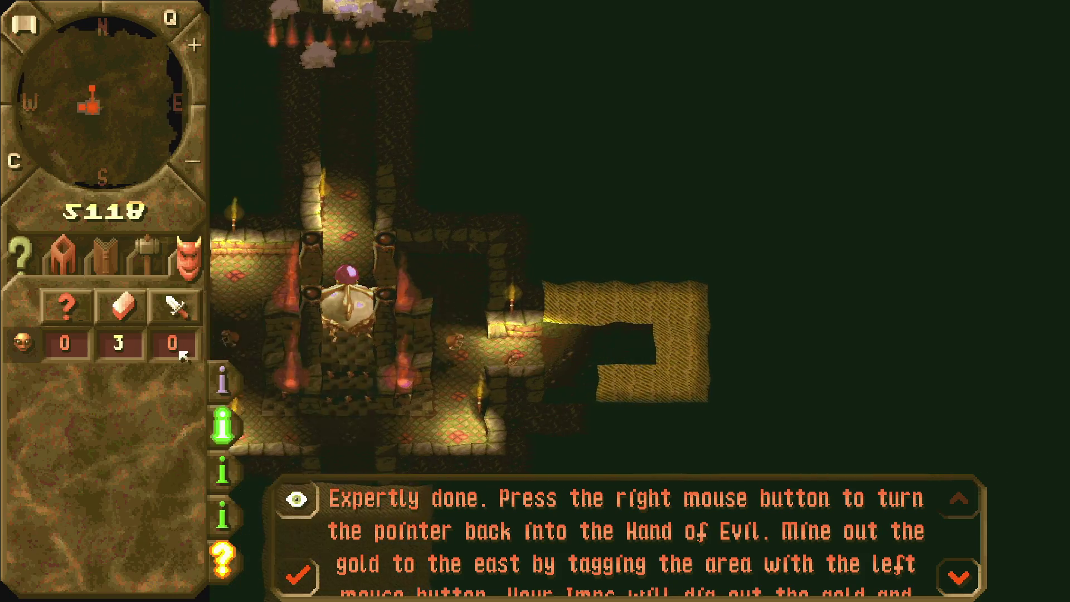
click(20, 256)
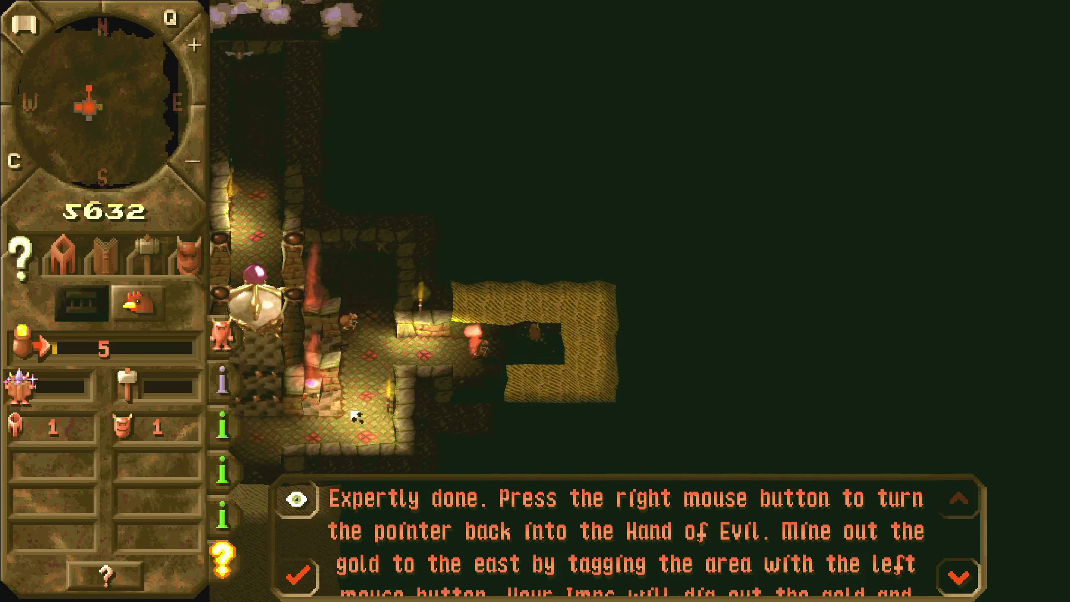
Build a Lair on the mined-out tiles at the entrance to the gold area east of the dungeon heart
click(63, 257)
click(81, 390)
drag(478, 345, 556, 329)
key(Up)
key(Down)
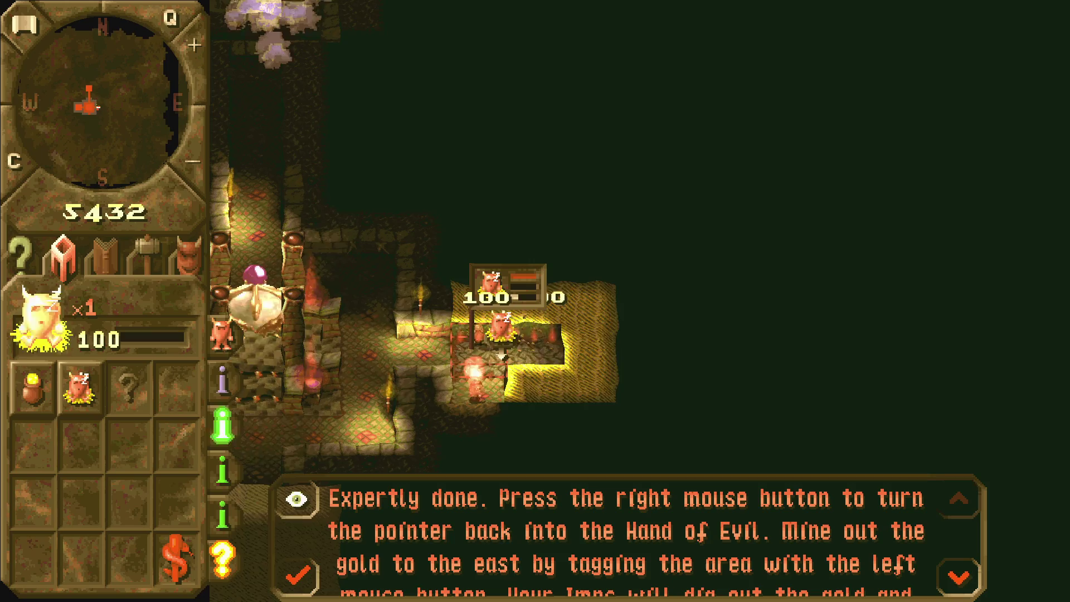
click(484, 362)
key(Left)
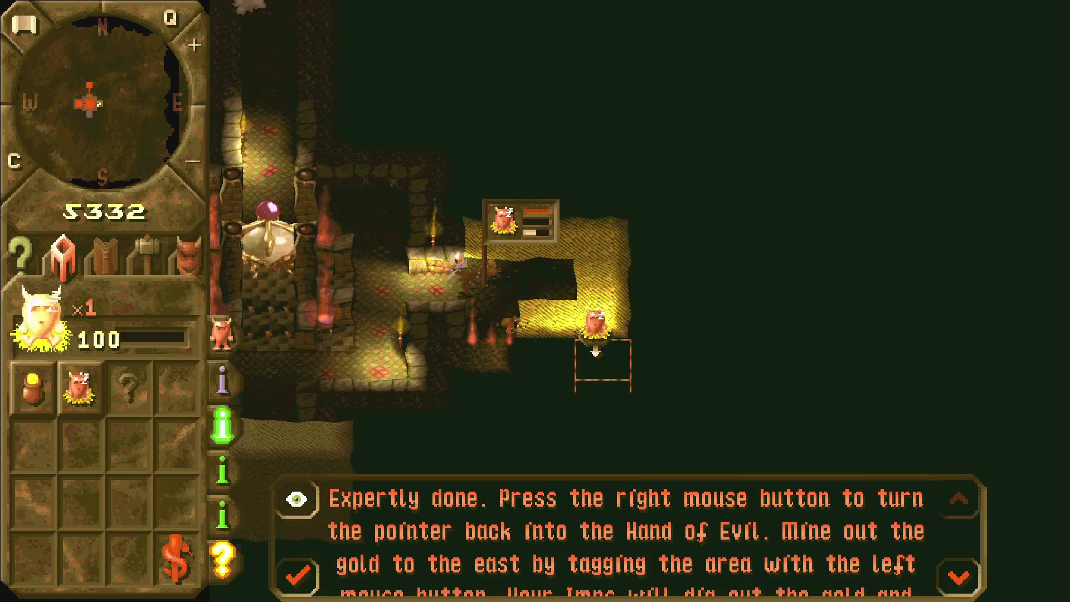
right_click(595, 351)
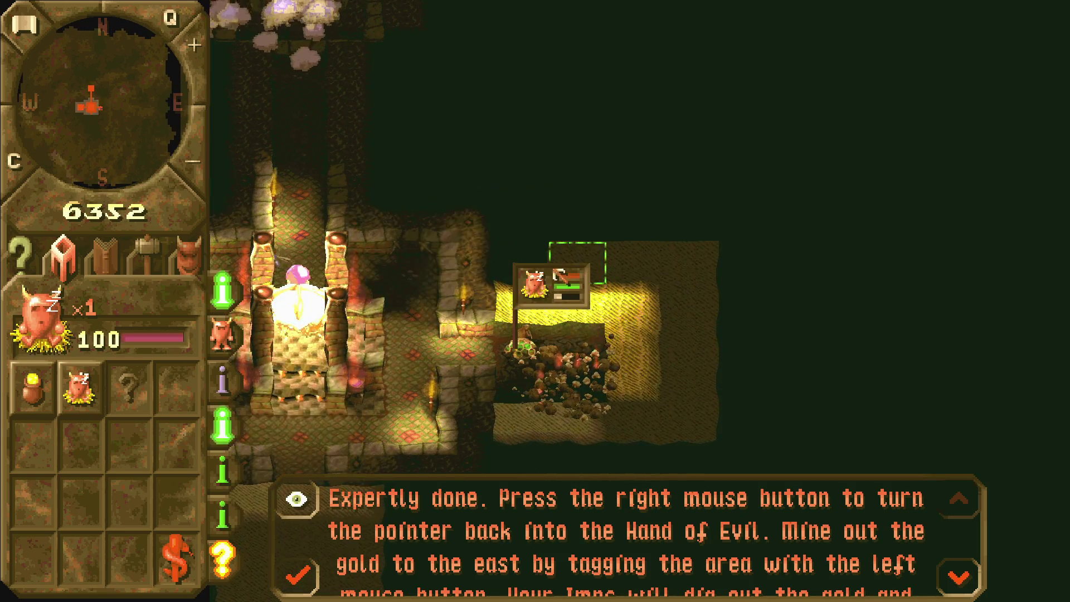
Check the excavation east of the dungeon heart and the working imps in the creature overview
key(Down)
key(Left)
key(Right)
key(Up)
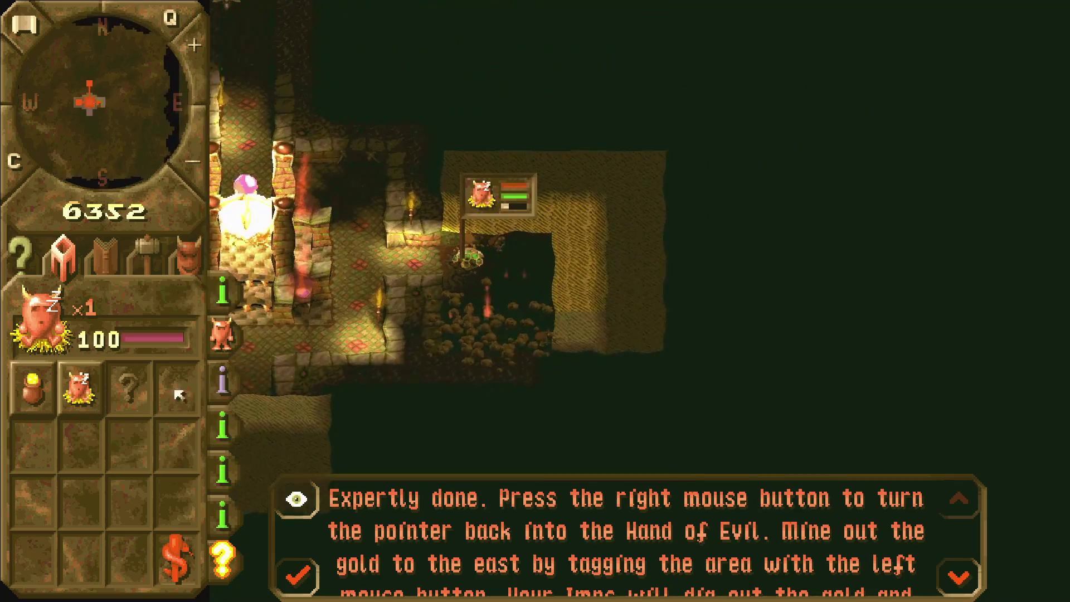
click(188, 256)
key(Up)
click(123, 349)
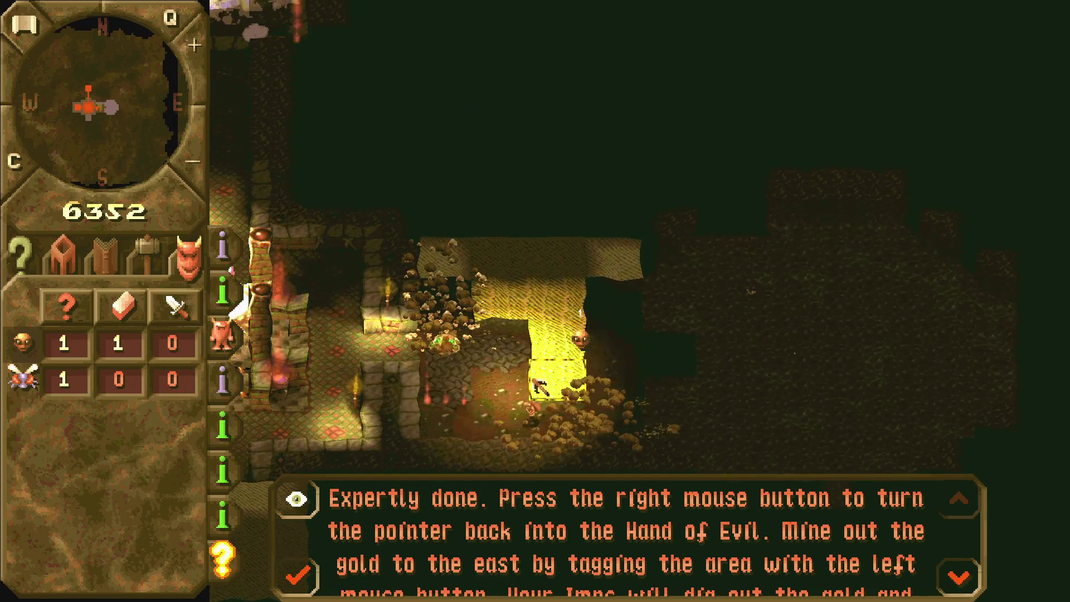
Extend the Lair over the cleared tiles south and east of the remaining gold
click(63, 257)
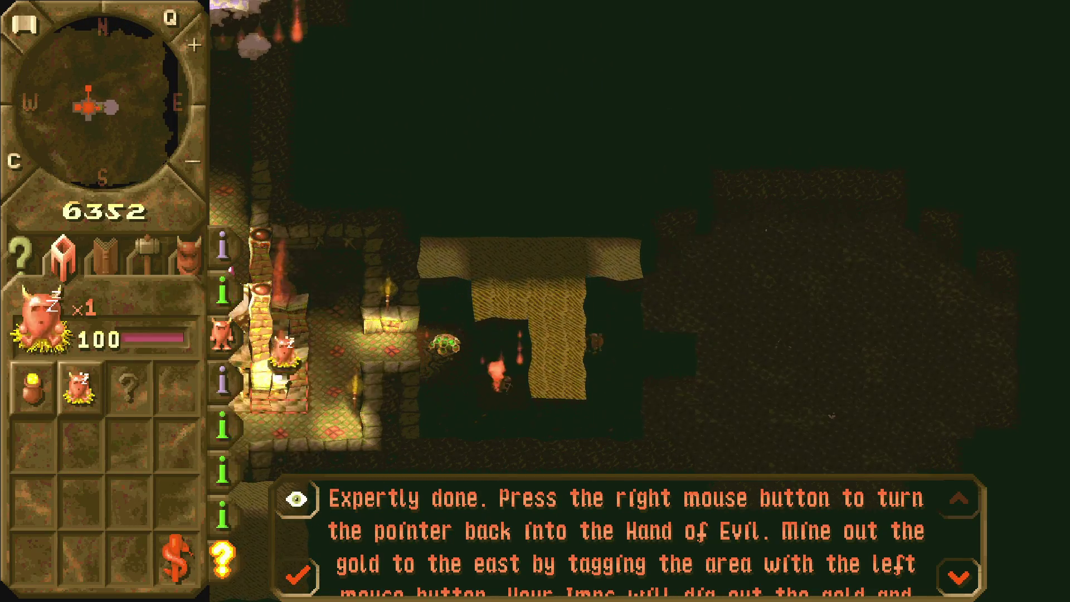
click(502, 375)
click(505, 412)
click(557, 406)
click(611, 399)
key(Up)
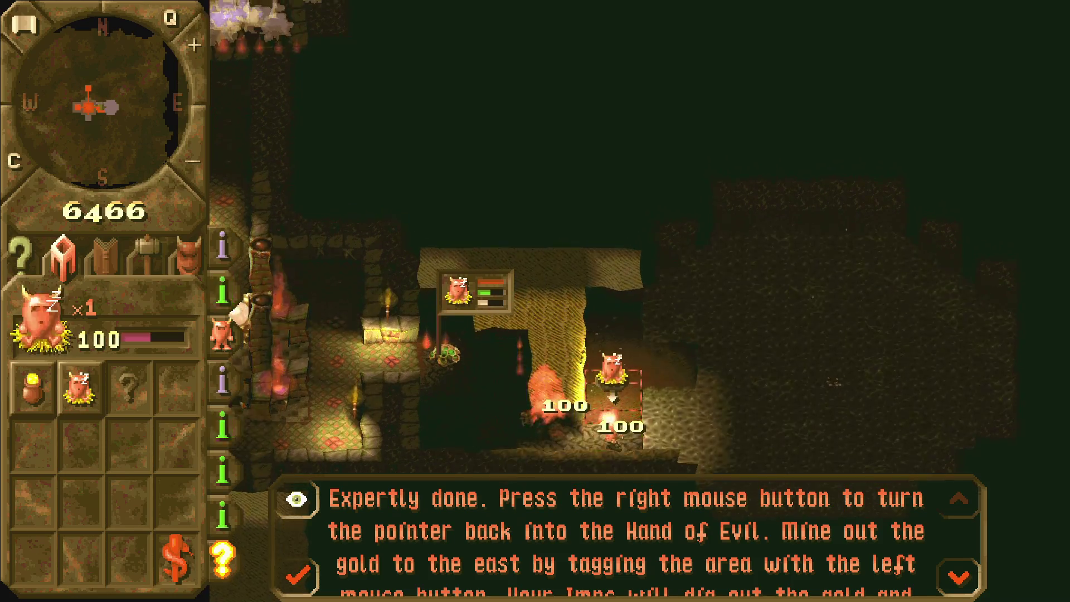
drag(613, 340, 617, 308)
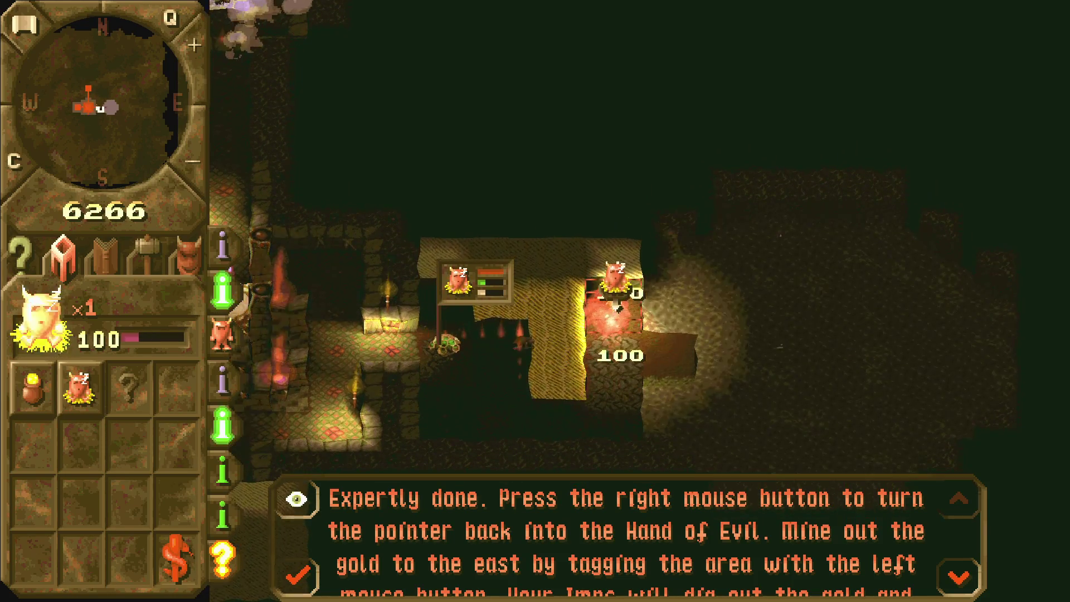
click(618, 307)
click(673, 335)
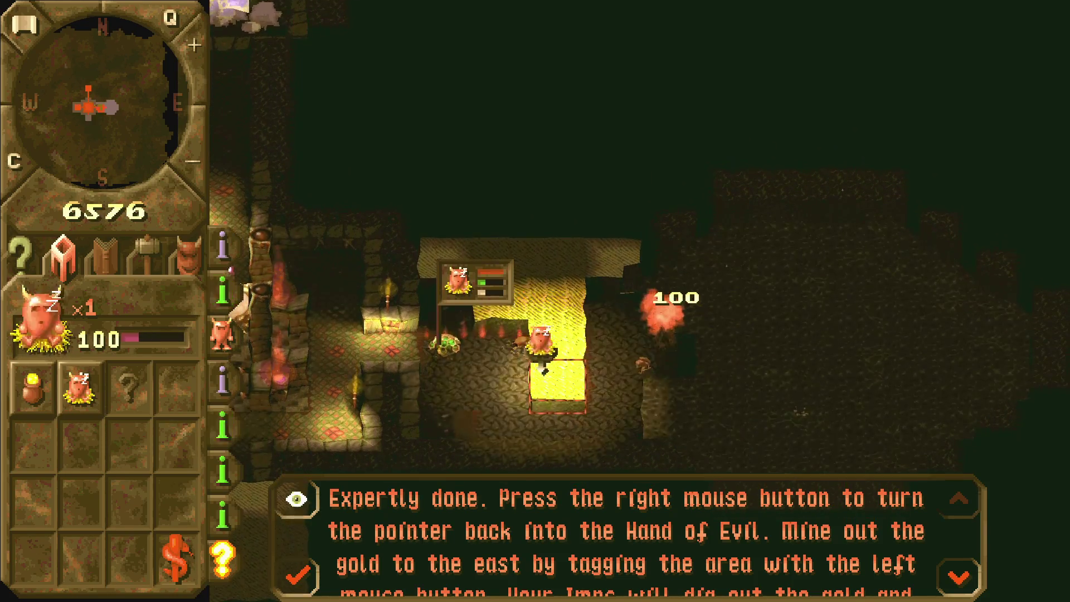
key(Left)
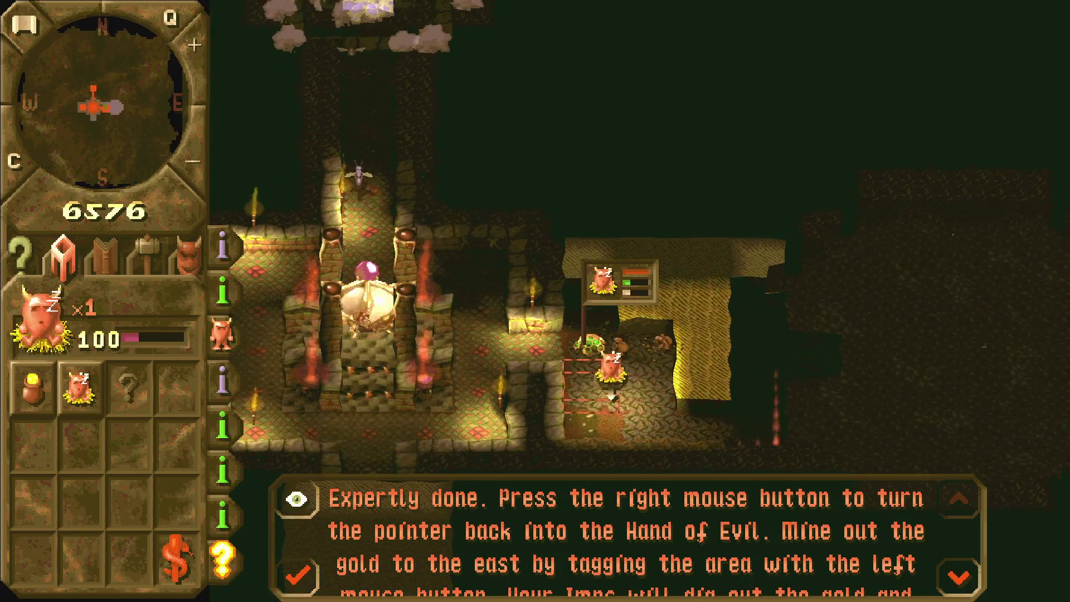
Check the creature and spell overviews and read the message about slapping creatures to make them work harder
click(188, 256)
click(106, 257)
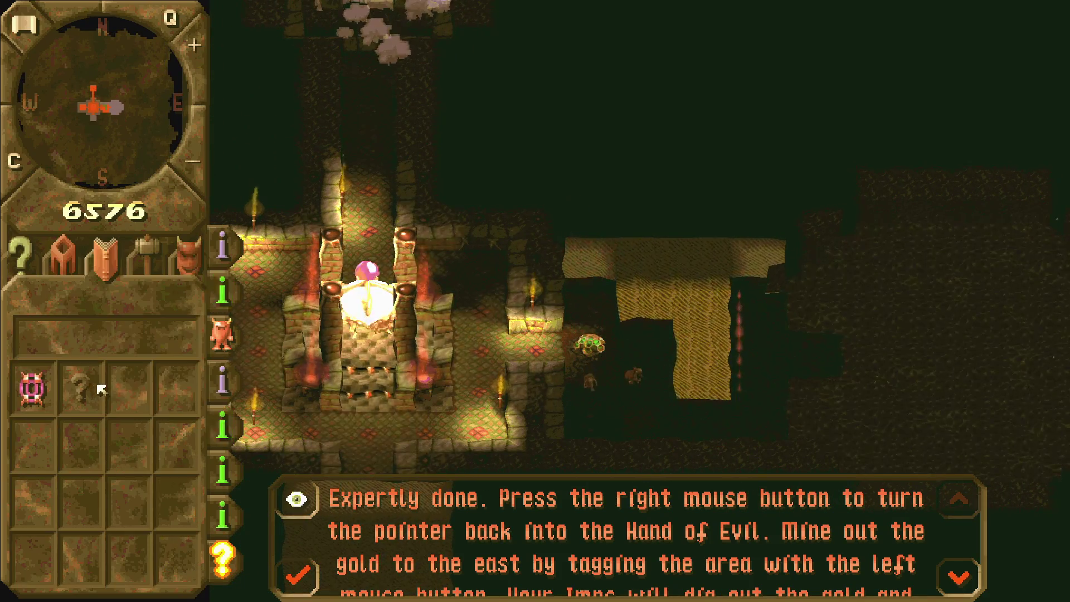
click(222, 291)
click(222, 432)
Add Lair tiles along the western edge of the cleared area, north and south of its entrance
click(63, 256)
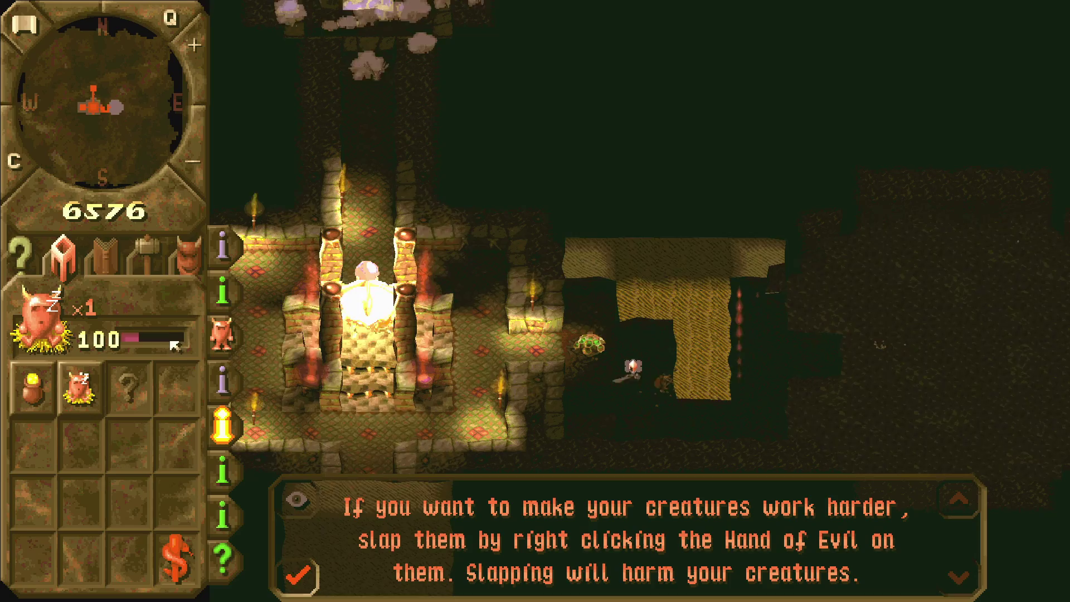
key(Right)
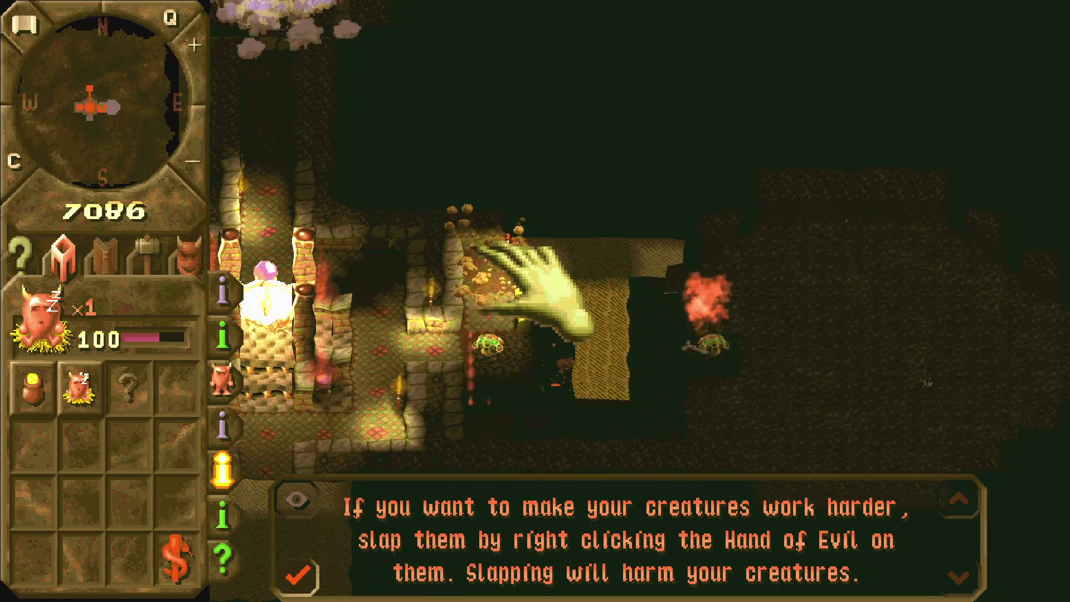
click(96, 386)
click(489, 413)
click(489, 312)
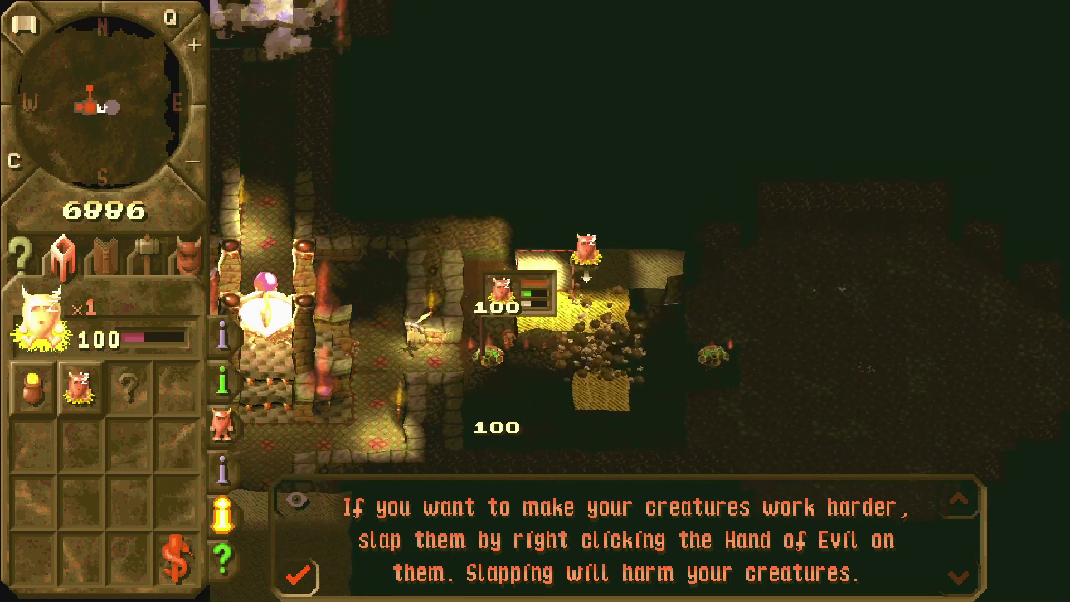
key(Left)
right_click(640, 368)
Survey the Treasure Room, dungeon heart and Lair area, and check what the creatures are doing
scroll(641, 369, down, 3)
key(Left)
scroll(625, 362, up, 1)
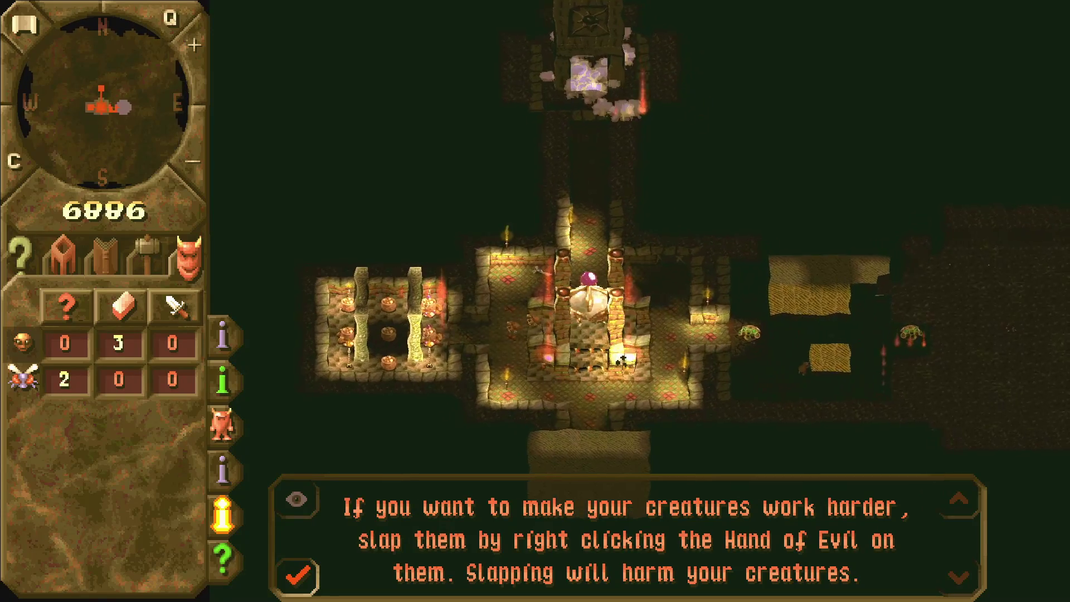
key(Right)
key(Right)
scroll(591, 365, up, 3)
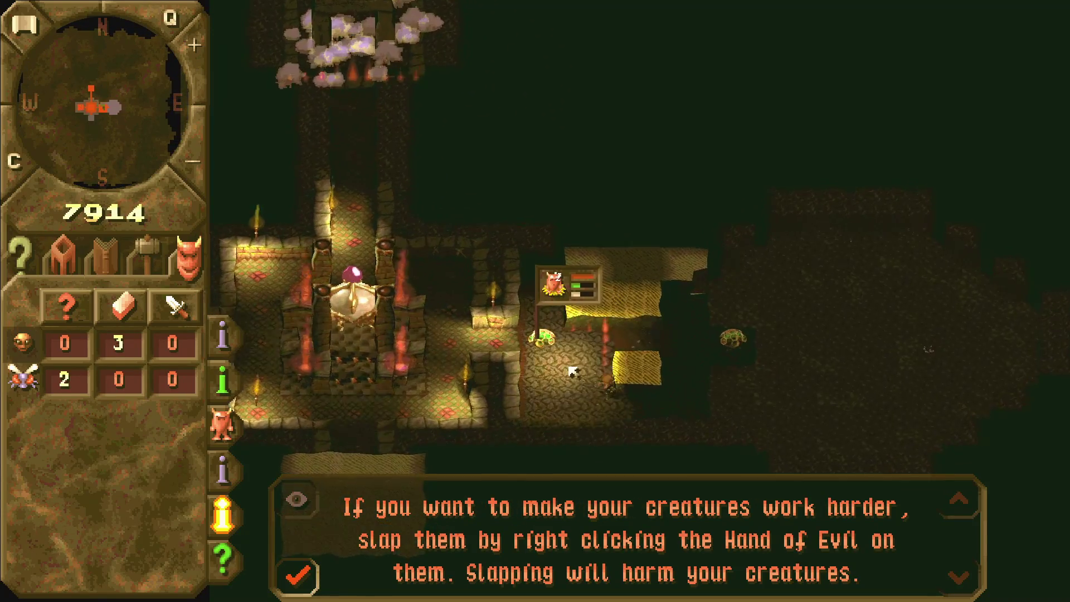
key(Right)
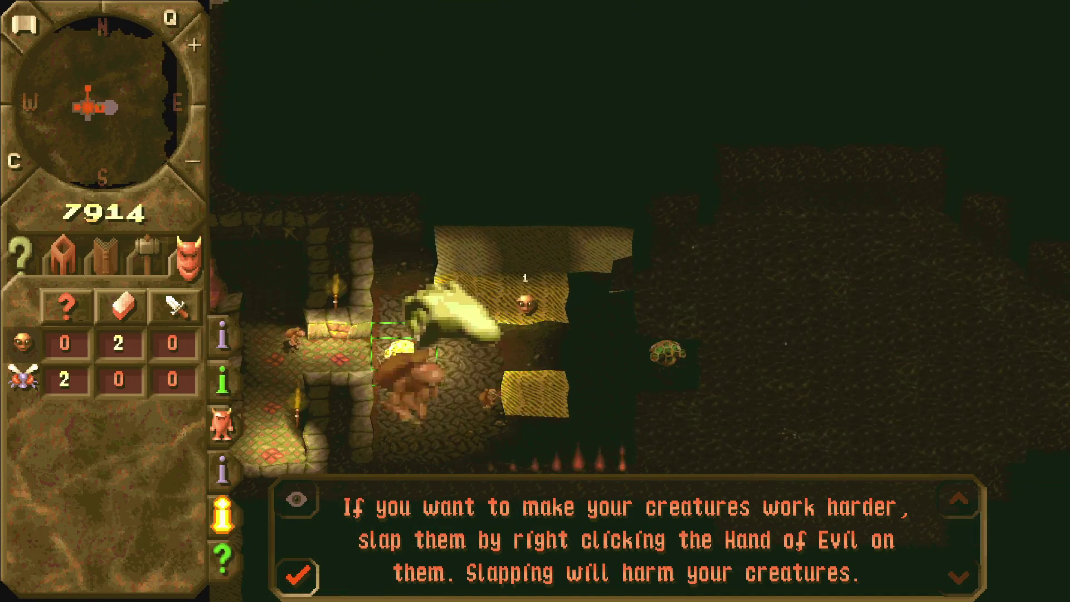
key(Left)
key(Down)
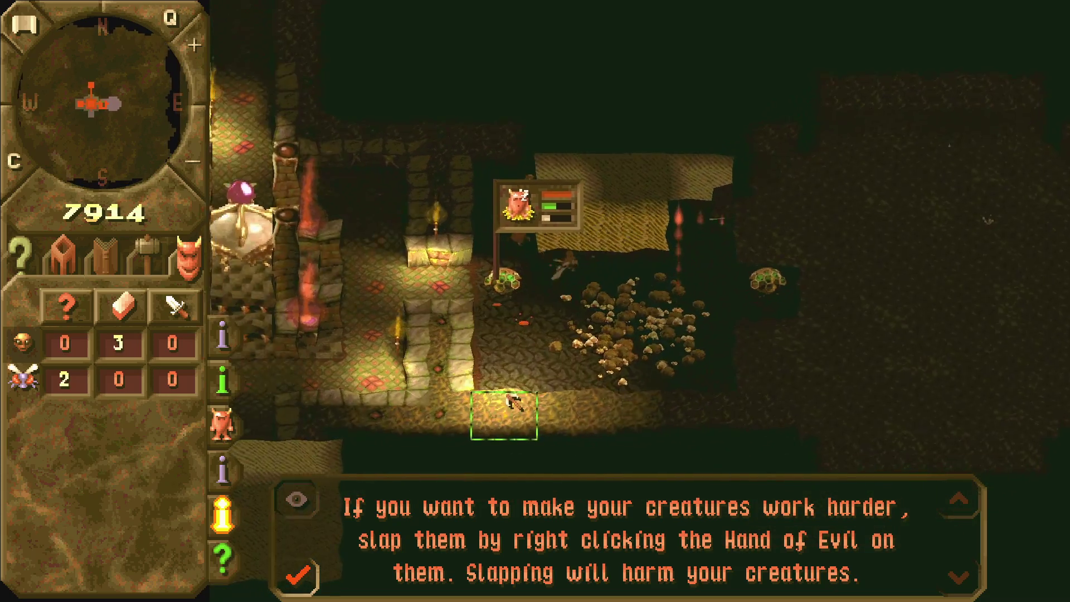
Inspect the surroundings of the Lair and the portal north of the dungeon heart
scroll(515, 400, down, 2)
click(521, 394)
key(Left)
key(Right)
key(Up)
key(Left)
key(Up)
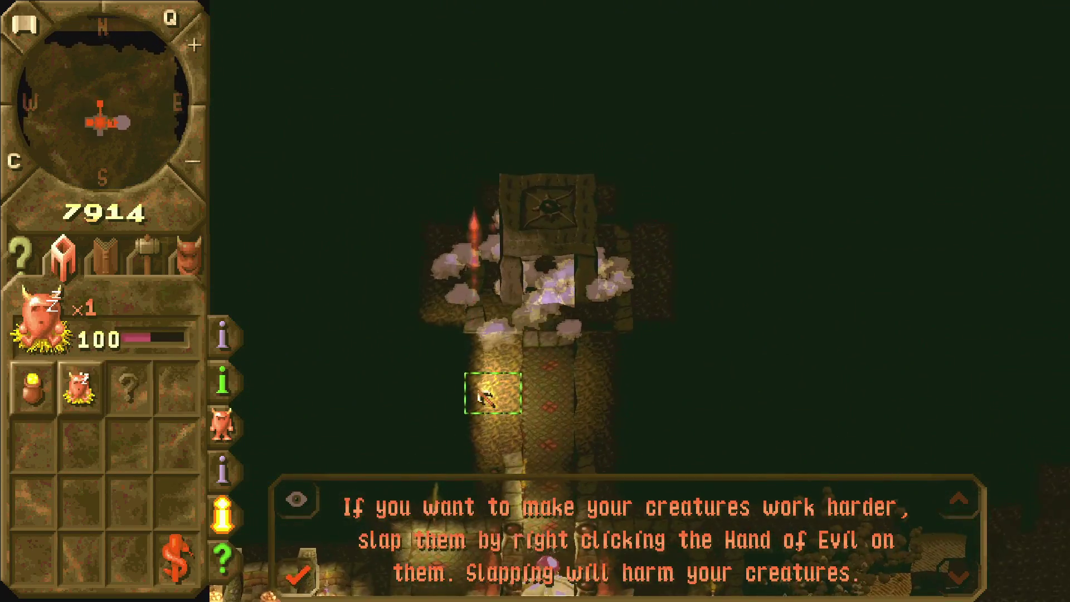